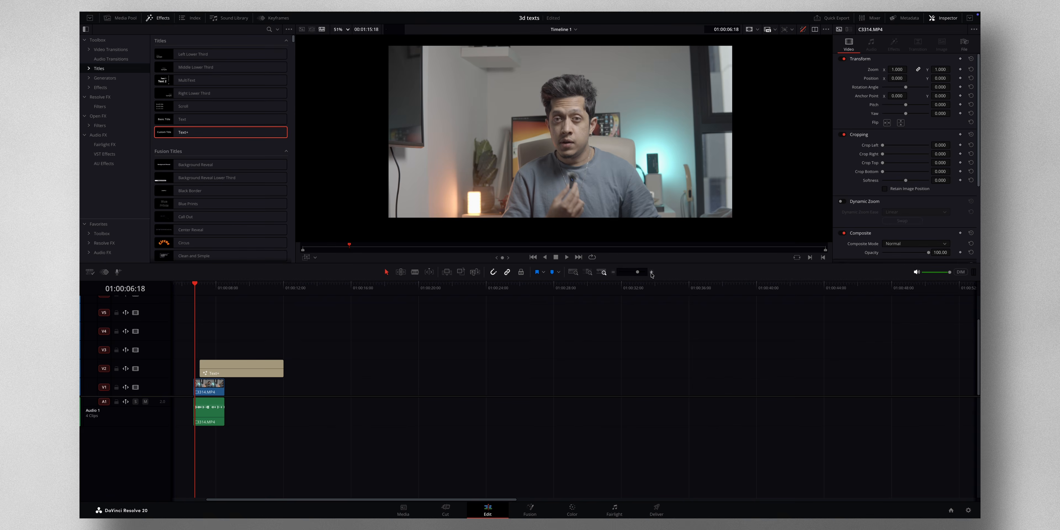
- Fit the Text+ titles on V2 and V3 to end with the footage, starting the V2 title at the playhead
{"action": "left_click", "coordinate": [651, 274]}
{"action": "scroll", "coordinate": [617, 322], "scroll_direction": "right", "scroll_amount": 5}
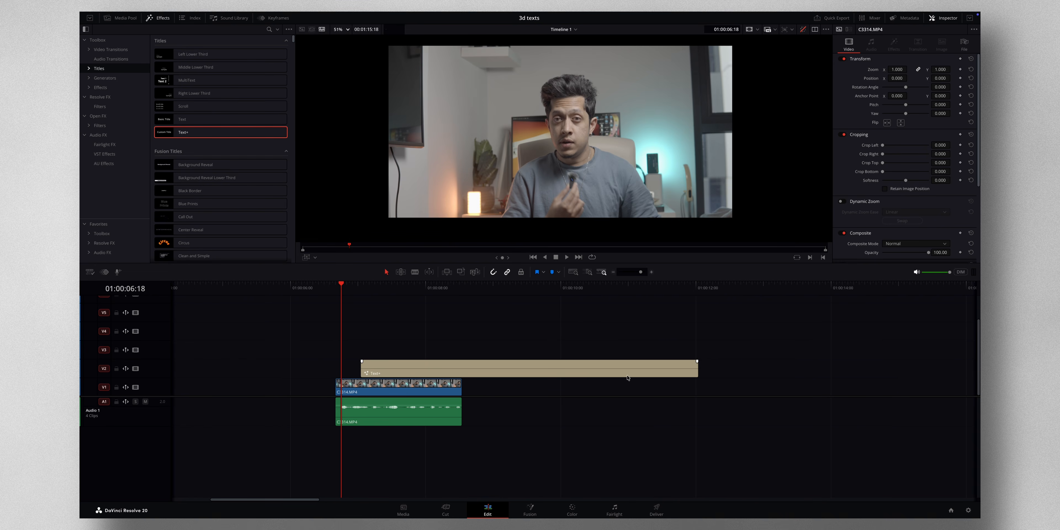
{"action": "left_click_drag", "start_coordinate": [695, 370], "coordinate": [461, 370]}
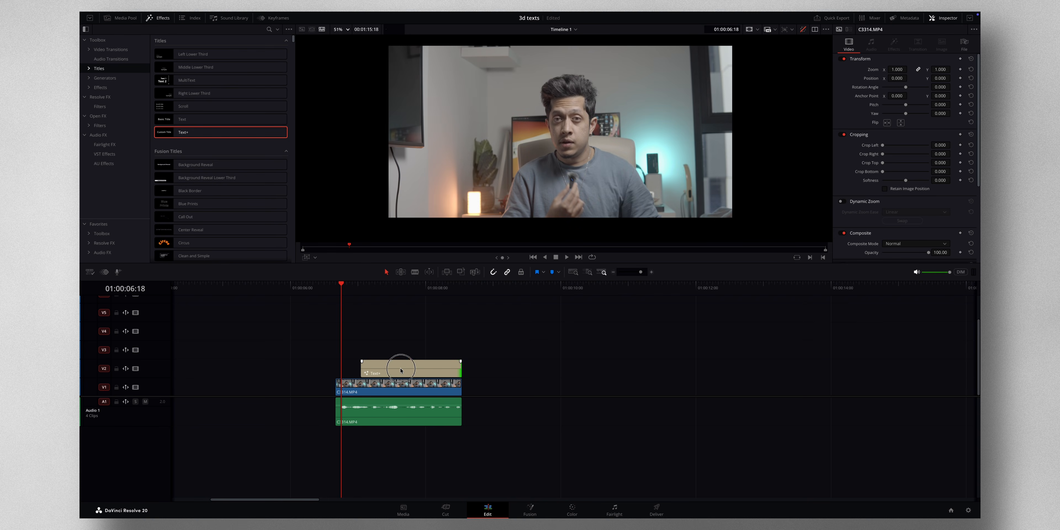
{"action": "left_click_drag", "start_coordinate": [398, 368], "coordinate": [461, 368]}
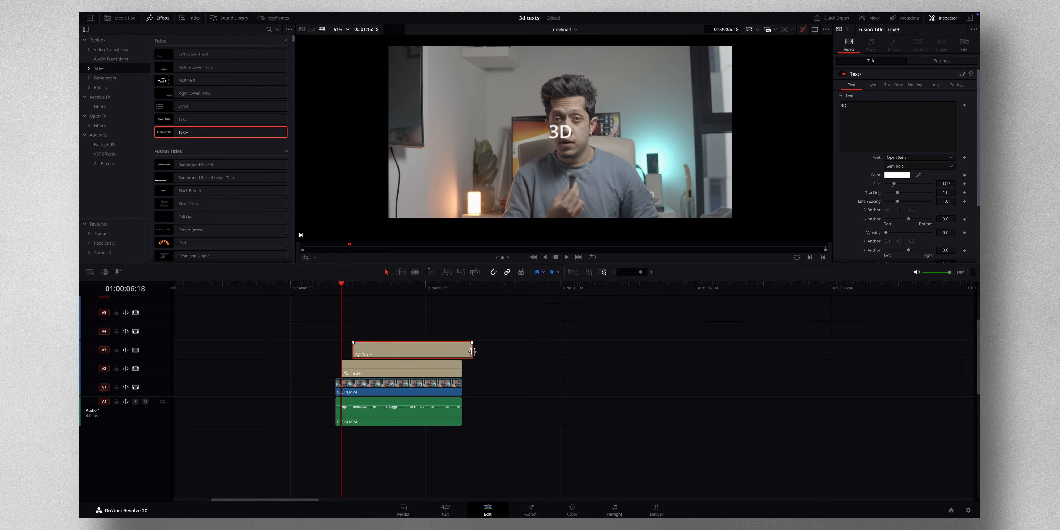
{"action": "left_click_drag", "start_coordinate": [472, 352], "coordinate": [460, 352]}
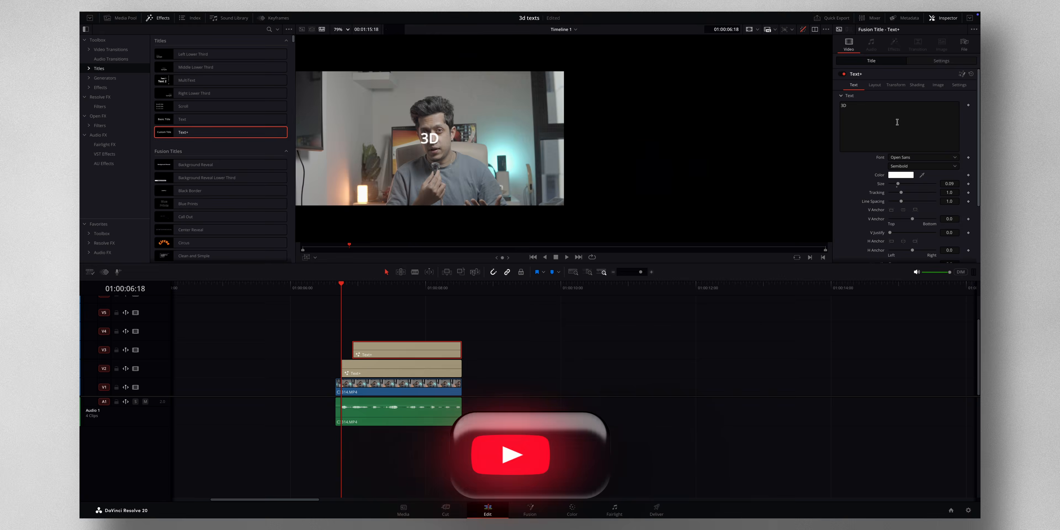
- Combine the Text+ titles and the footage into a new Fusion clip and open it on the Fusion page
{"action": "right_click", "coordinate": [433, 350]}
{"action": "left_click", "coordinate": [469, 190]}
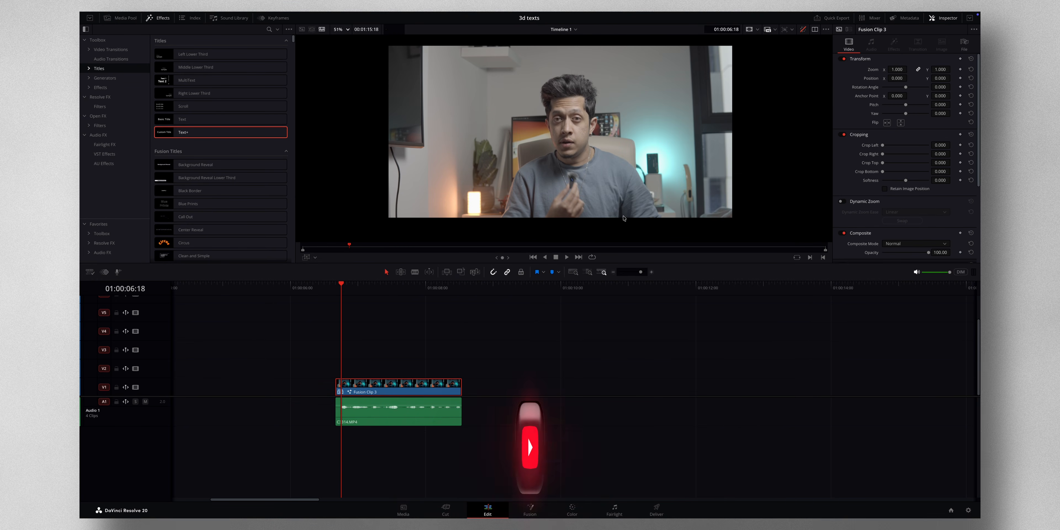
{"action": "left_click", "coordinate": [529, 510]}
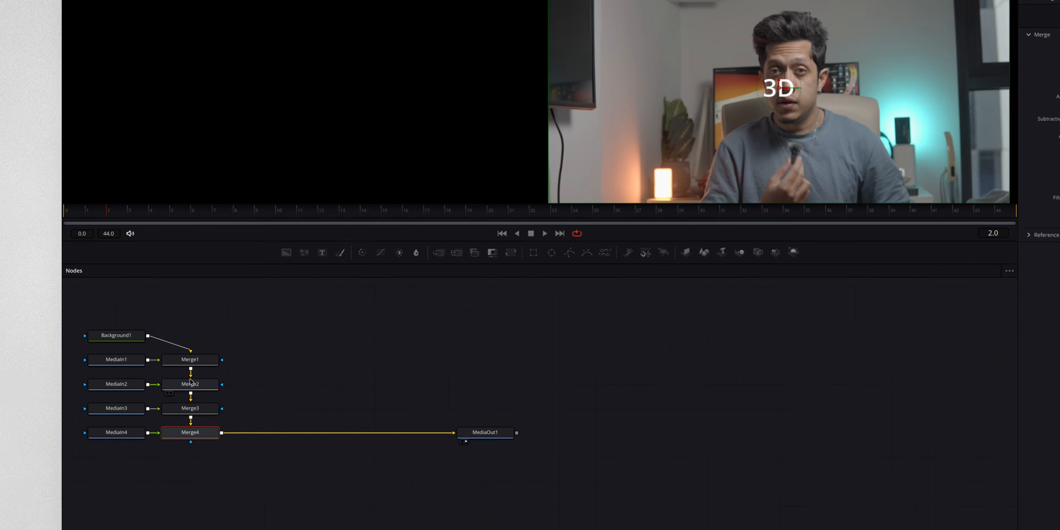
- Delete the Background1 node and all four Merge nodes, keeping only the MediaIn nodes and MediaOut1
{"action": "left_click", "coordinate": [131, 322]}
{"action": "key", "text": "Delete"}
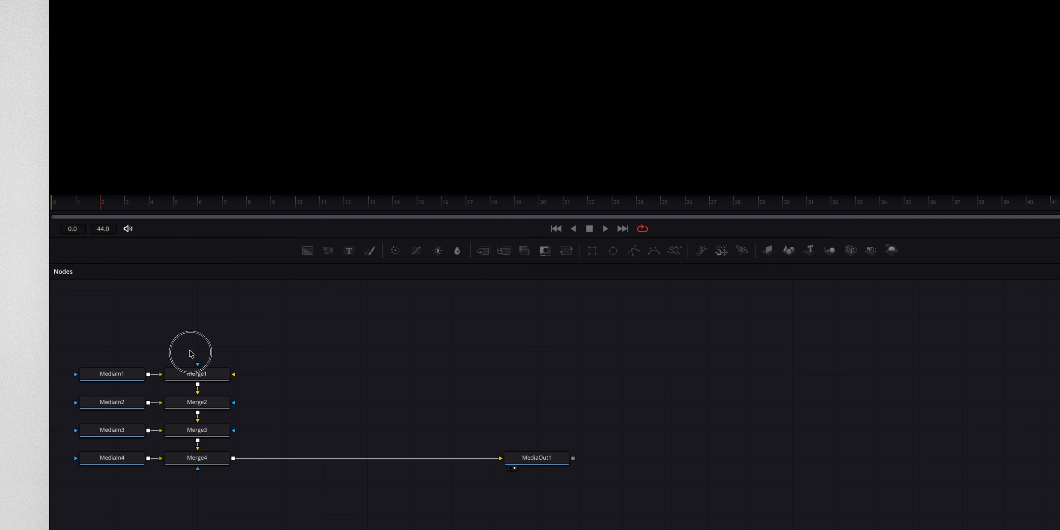
{"action": "left_click_drag", "start_coordinate": [190, 355], "coordinate": [217, 458]}
{"action": "key", "text": "Delete"}
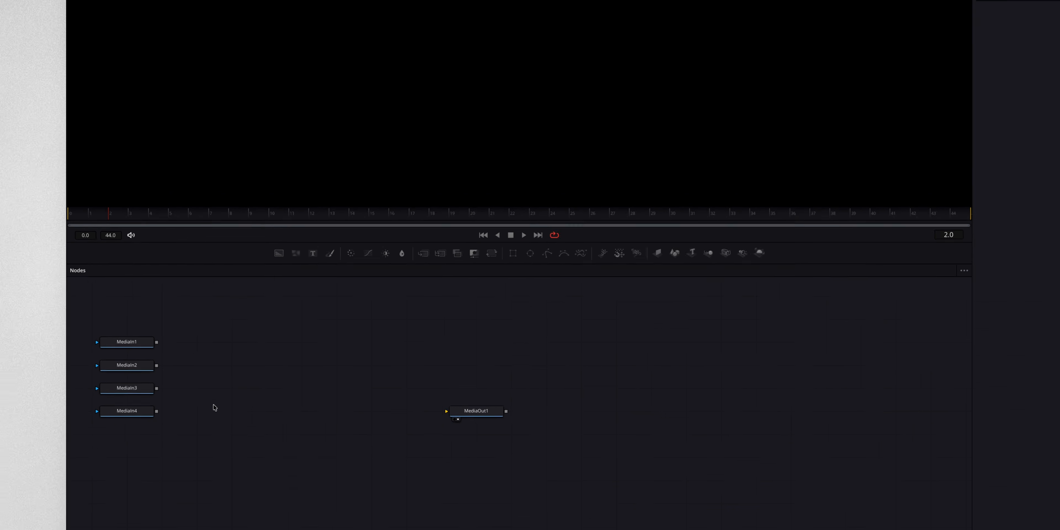
- Preview the MediaIn1 node in the viewer and rename it as Footage
{"action": "left_click", "coordinate": [111, 351]}
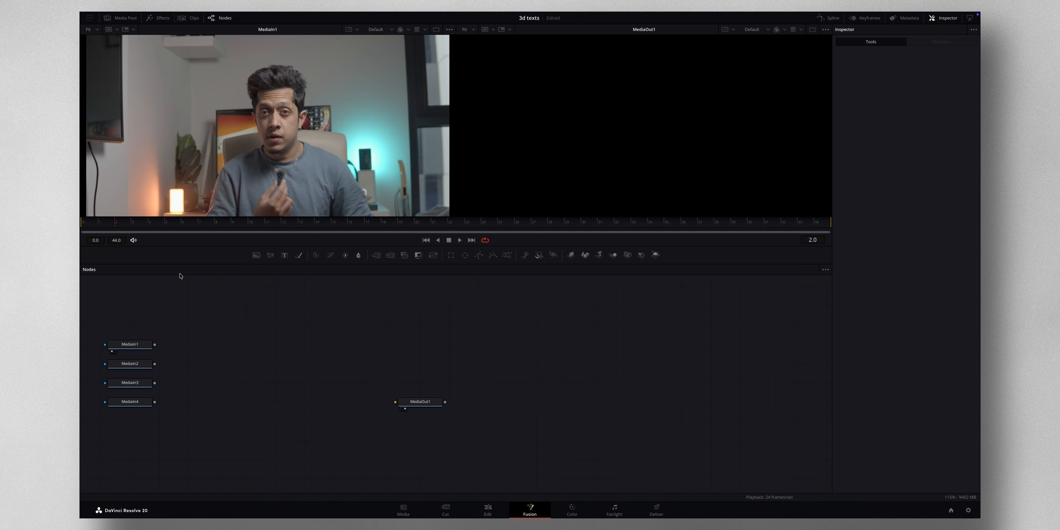
{"action": "left_click", "coordinate": [134, 349]}
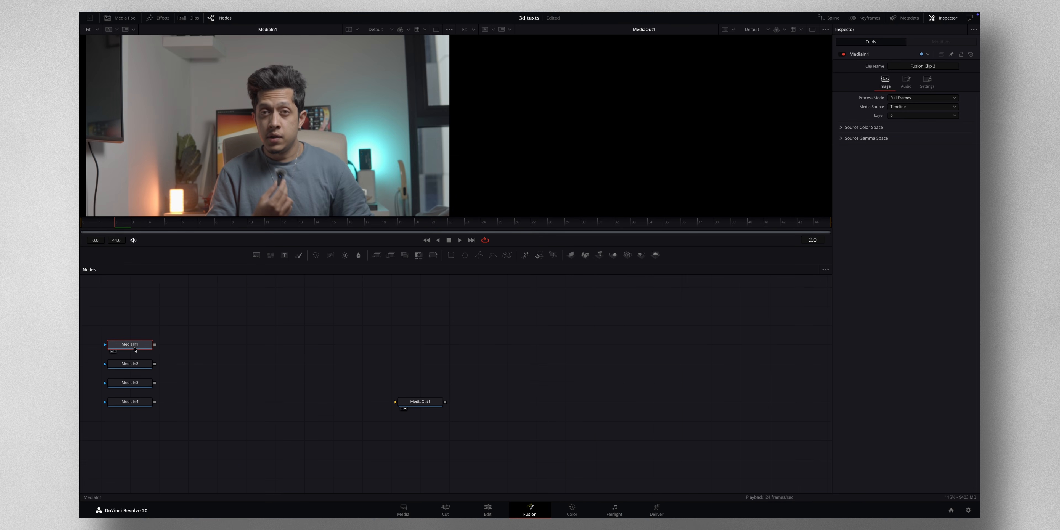
{"action": "right_click", "coordinate": [134, 348]}
{"action": "left_click", "coordinate": [162, 287]}
{"action": "type", "text": "Footage"}
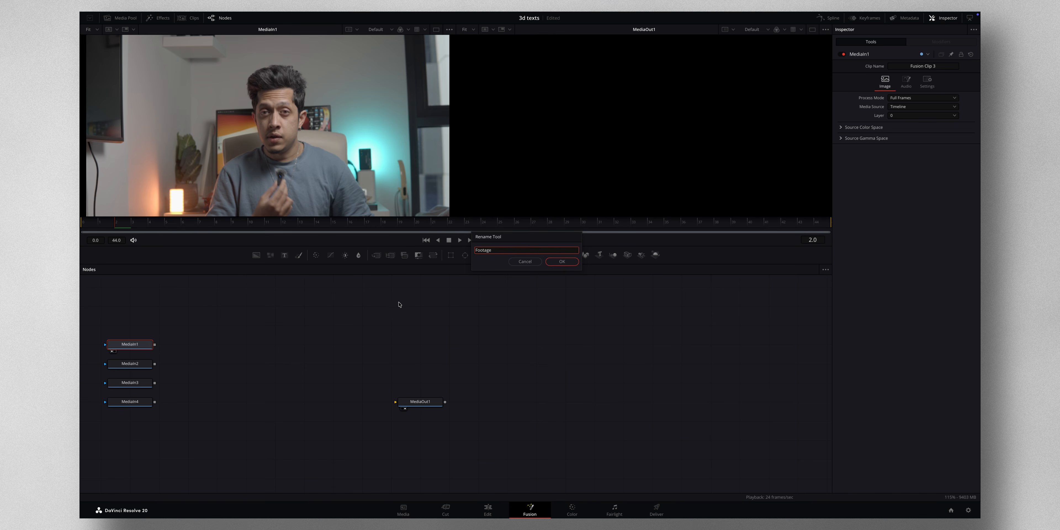
{"action": "key", "text": "Return"}
- Place the Footage node below the other MediaIn nodes and move MediaOut1 roughly in line with it
{"action": "left_click_drag", "start_coordinate": [131, 345], "coordinate": [166, 434]}
{"action": "left_click_drag", "start_coordinate": [409, 405], "coordinate": [402, 440]}
{"action": "left_click", "coordinate": [181, 429]}
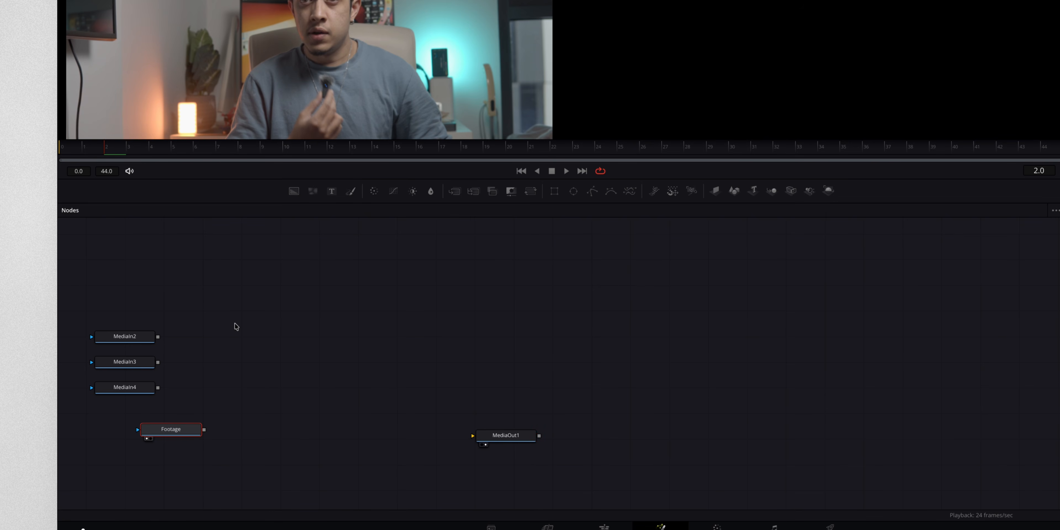
- Add an Image Plane 3D node after the Footage node
{"action": "key", "text": "shift+space"}
{"action": "type", "text": "cam"}
{"action": "key", "text": "BackSpace"}
{"action": "key", "text": "BackSpace"}
{"action": "key", "text": "BackSpace"}
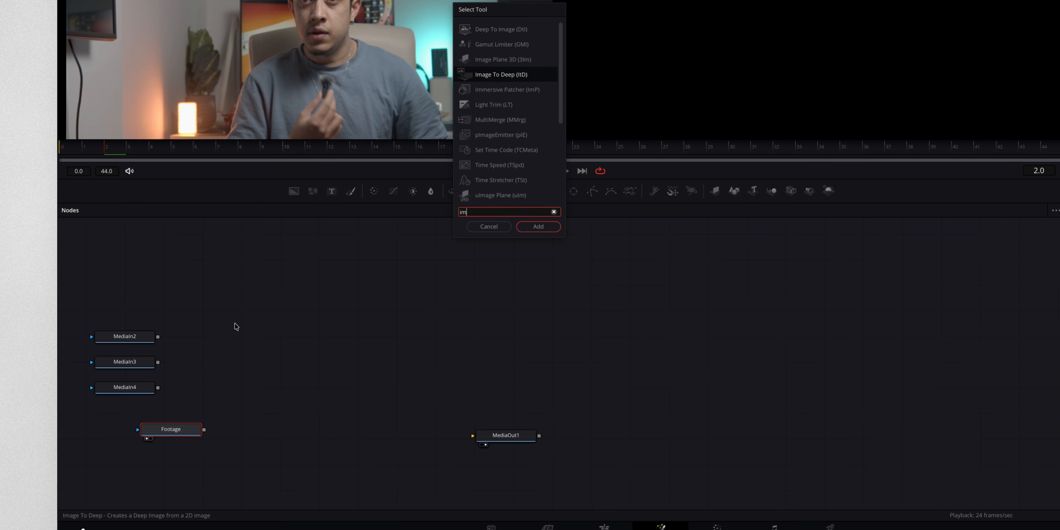
{"action": "type", "text": "imag"}
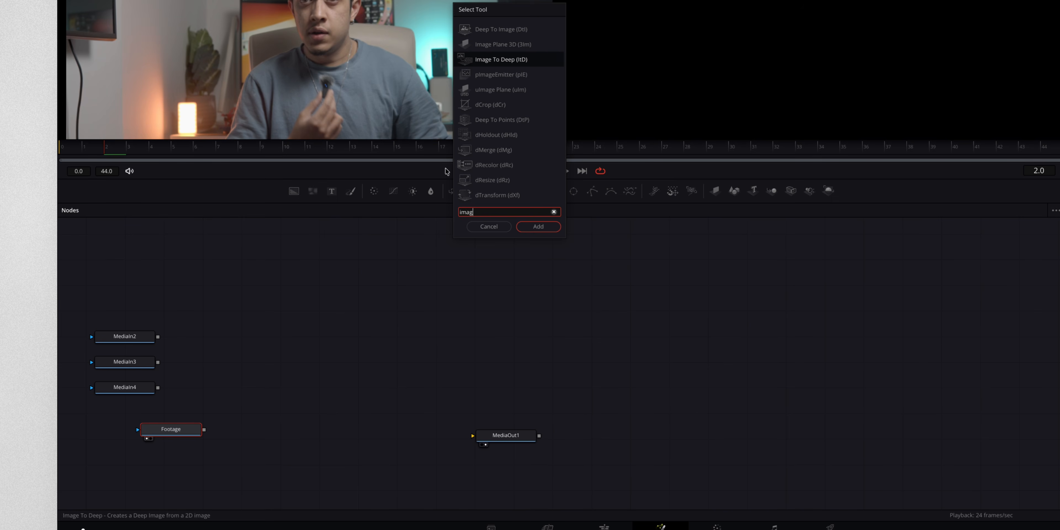
{"action": "key", "text": "Up"}
{"action": "key", "text": "Return"}
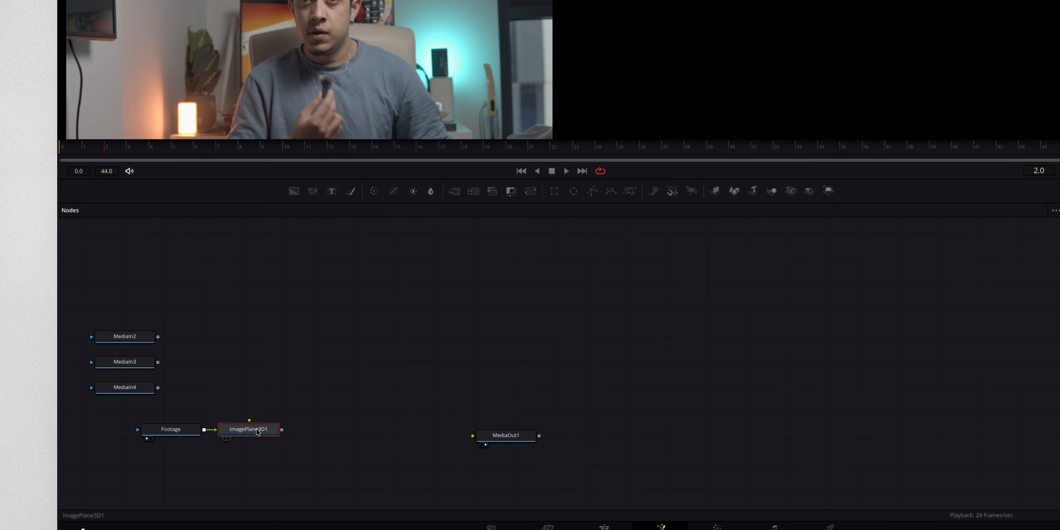
- Add a Merge 3D node after the image plane node
{"action": "key", "text": "shift+space"}
{"action": "type", "text": "merg"}
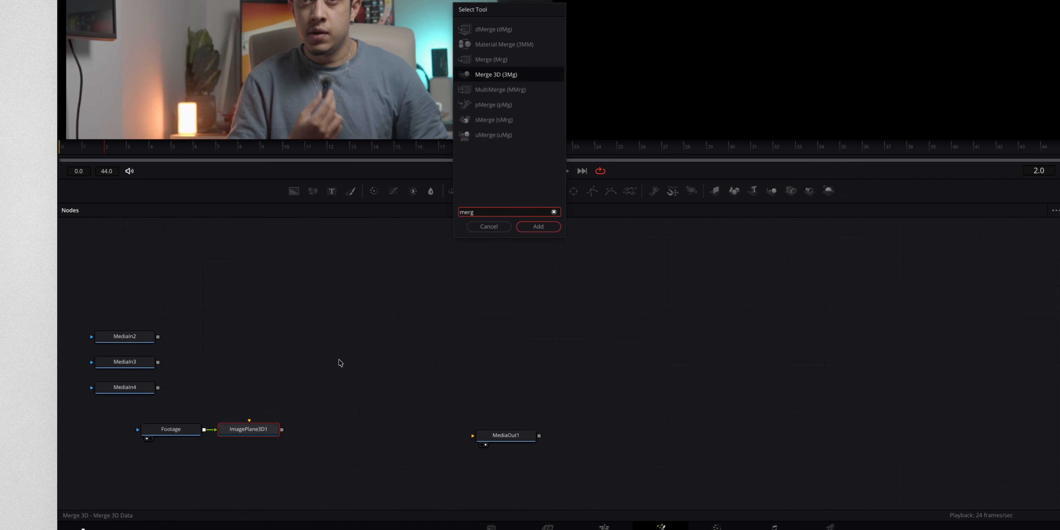
{"action": "left_click", "coordinate": [539, 226]}
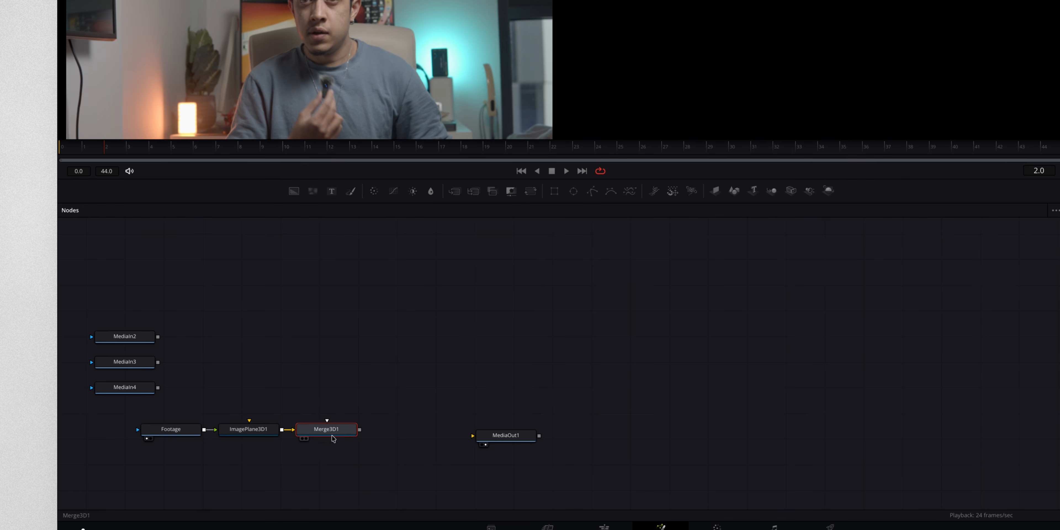
- Add a Renderer 3D node after Merge3D1 and connect its output to MediaOut1
{"action": "key", "text": "shift+space"}
{"action": "type", "text": "rend"}
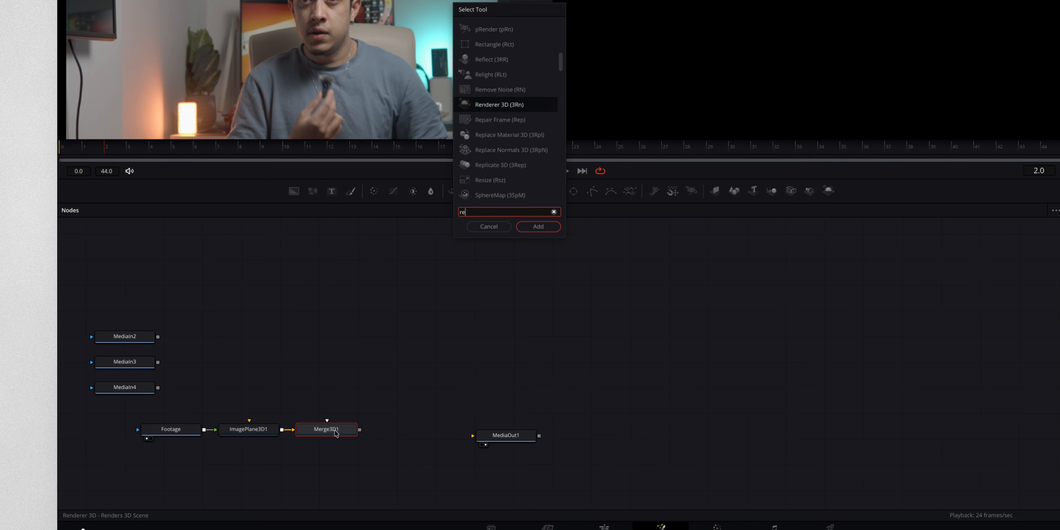
{"action": "key", "text": "Return"}
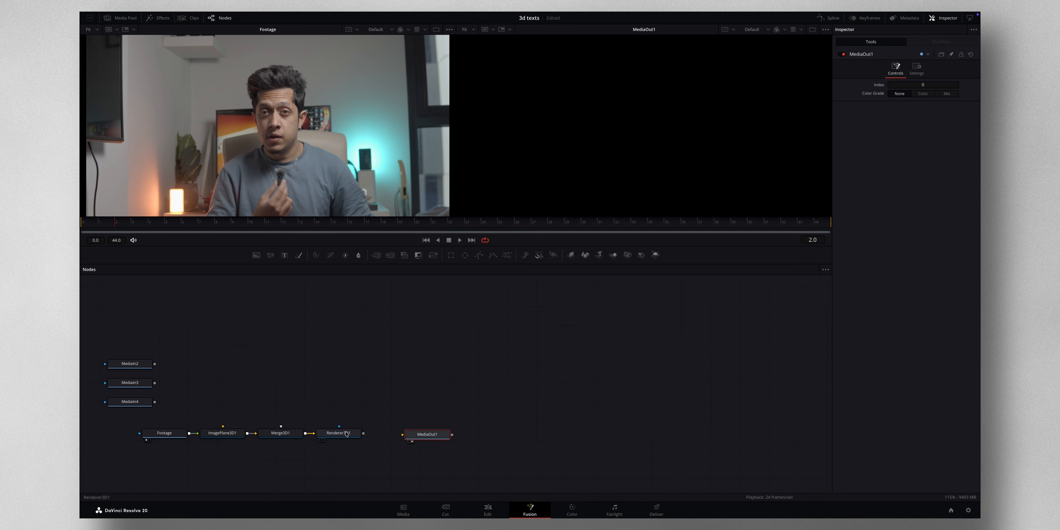
{"action": "left_click_drag", "start_coordinate": [364, 434], "coordinate": [428, 433]}
- Add a Camera 3D node connected to Merge3D1 and place it directly below the merge node
{"action": "left_click", "coordinate": [294, 436]}
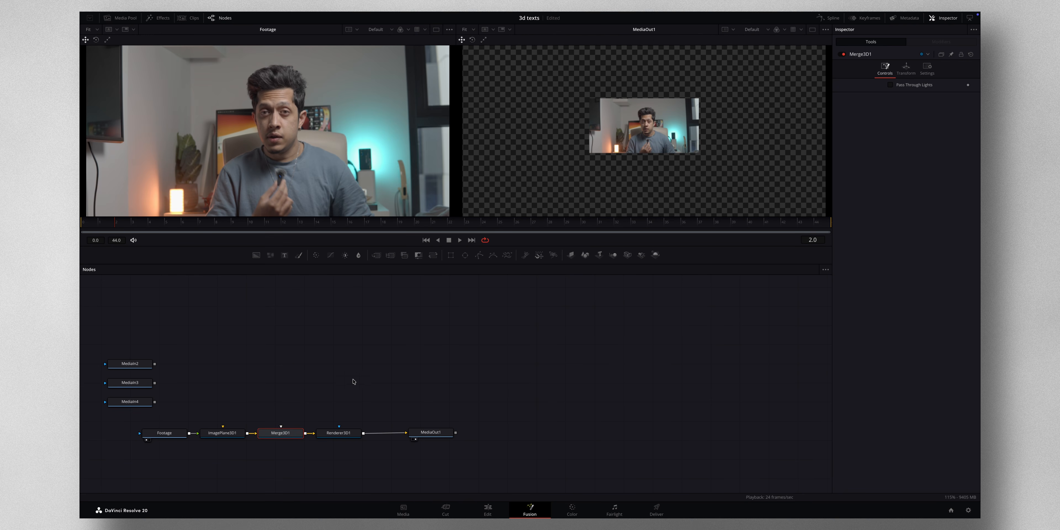
{"action": "key", "text": "shift+space"}
{"action": "type", "text": "cam"}
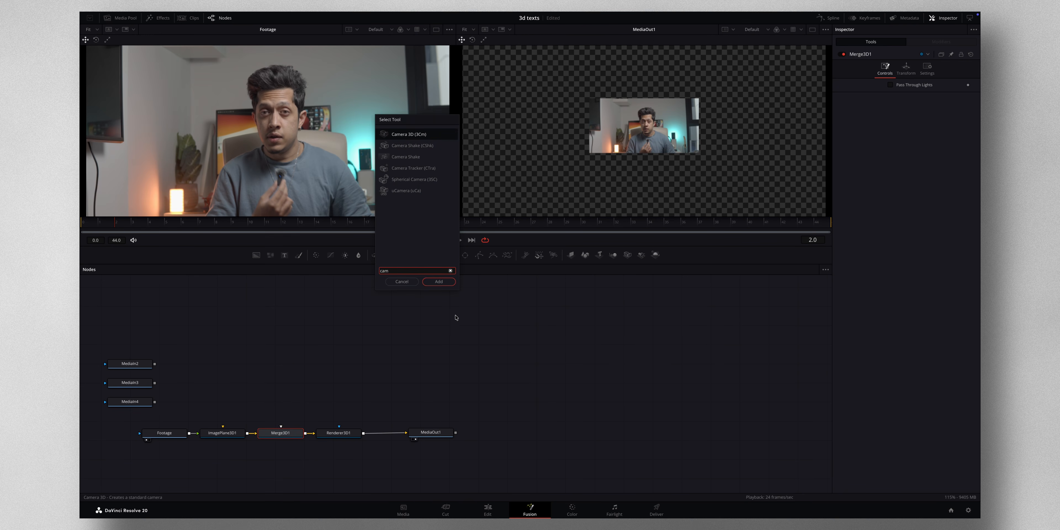
{"action": "left_click", "coordinate": [446, 284]}
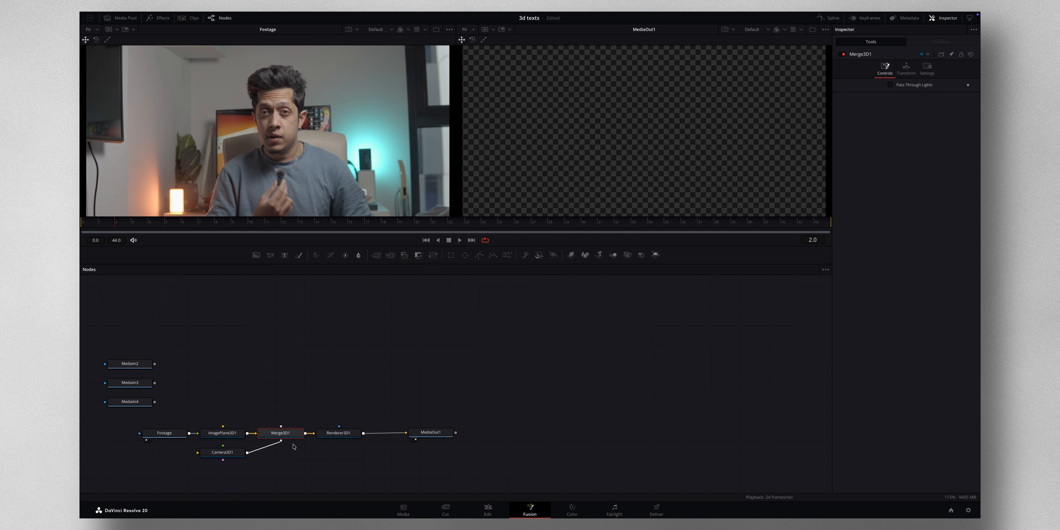
{"action": "left_click_drag", "start_coordinate": [230, 456], "coordinate": [286, 467]}
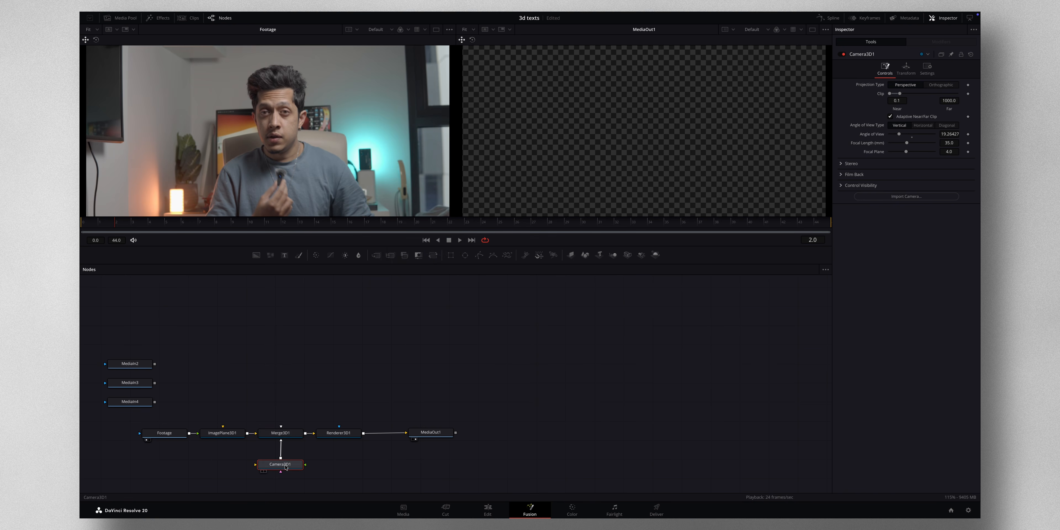
- Show Merge3D1 in the first viewer and MediaOut1 in the second viewer
{"action": "left_click", "coordinate": [288, 437]}
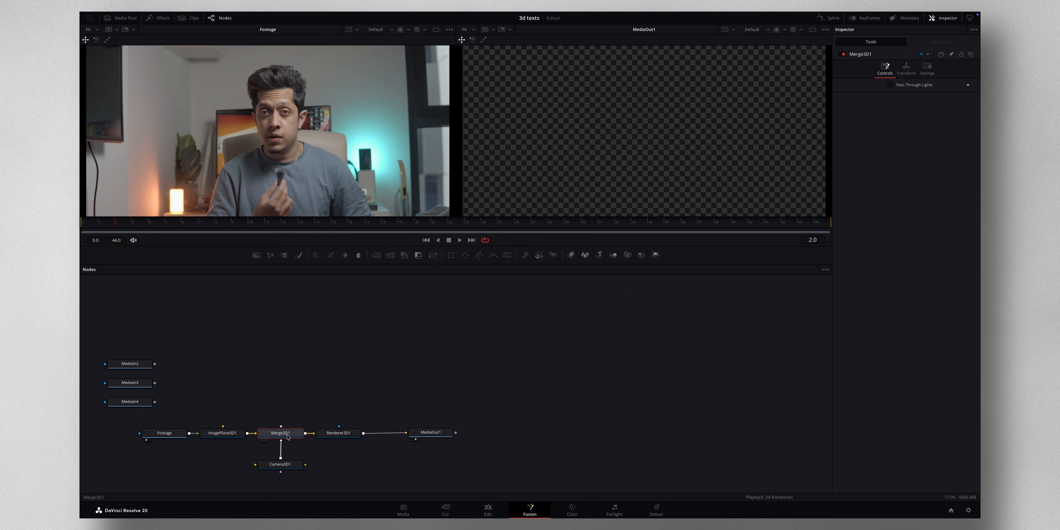
{"action": "key", "text": "1"}
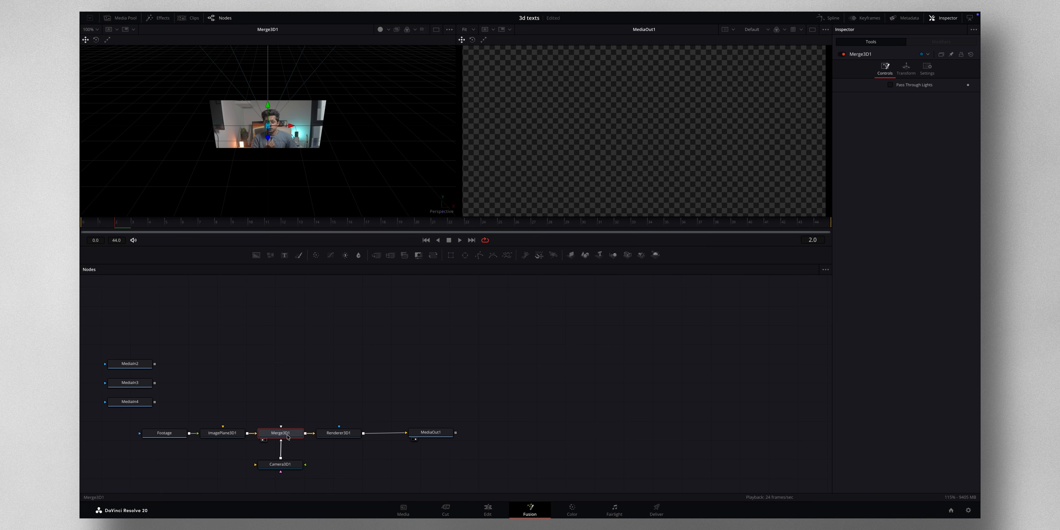
{"action": "left_click", "coordinate": [430, 438]}
{"action": "key", "text": "2"}
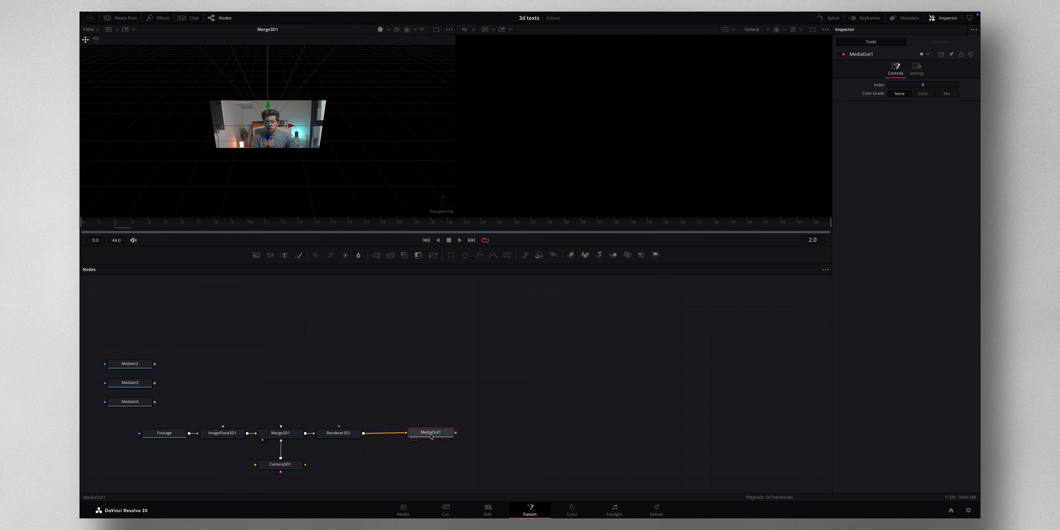
{"action": "key", "text": "2"}
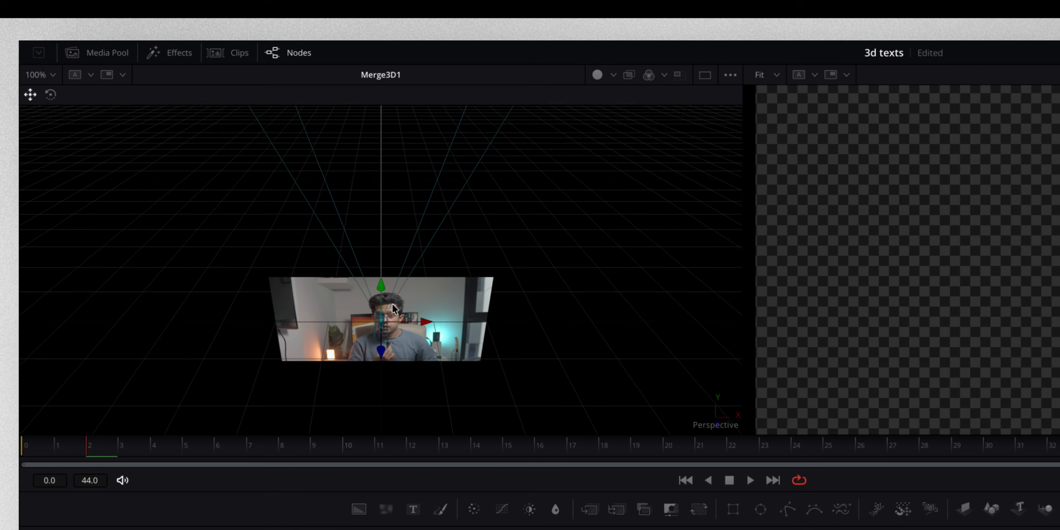
- Pull the 3D camera back along its Z axis until the footage fills the MediaOut1 frame
{"action": "scroll", "coordinate": [392, 304], "scroll_direction": "up", "scroll_amount": 2}
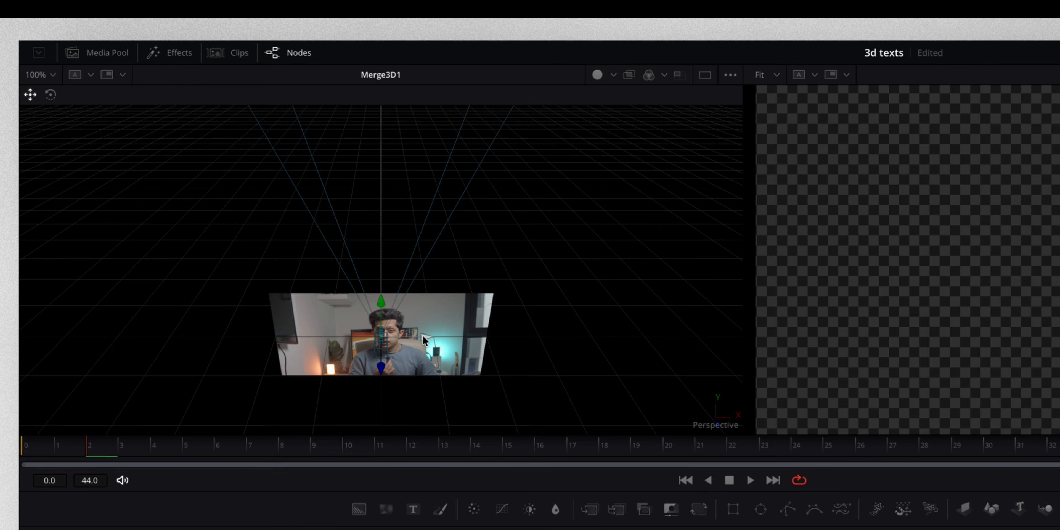
{"action": "scroll", "coordinate": [422, 335], "scroll_direction": "down", "scroll_amount": 2}
{"action": "scroll", "coordinate": [398, 336], "scroll_direction": "down", "scroll_amount": 3}
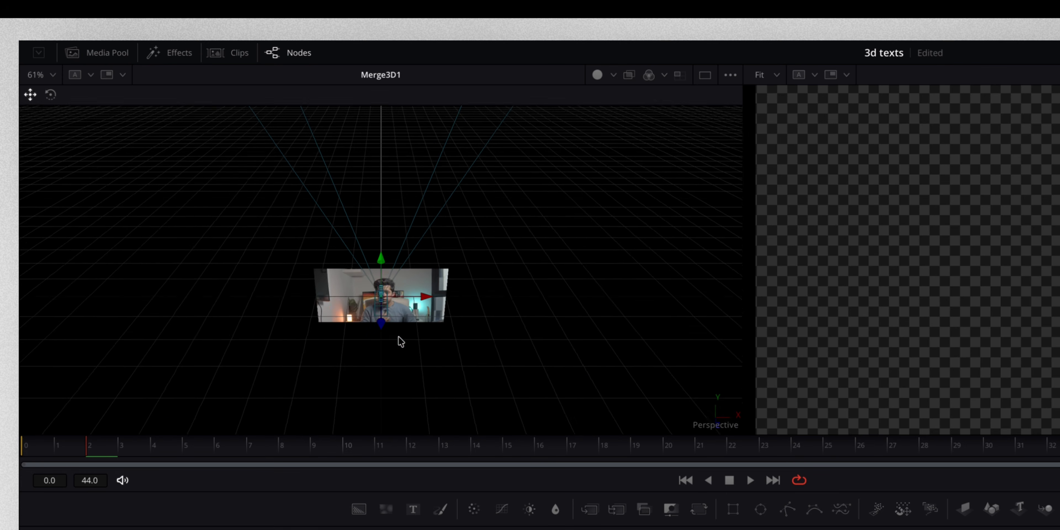
{"action": "scroll", "coordinate": [398, 336], "scroll_direction": "up", "scroll_amount": 4}
{"action": "scroll", "coordinate": [399, 337], "scroll_direction": "down", "scroll_amount": 3}
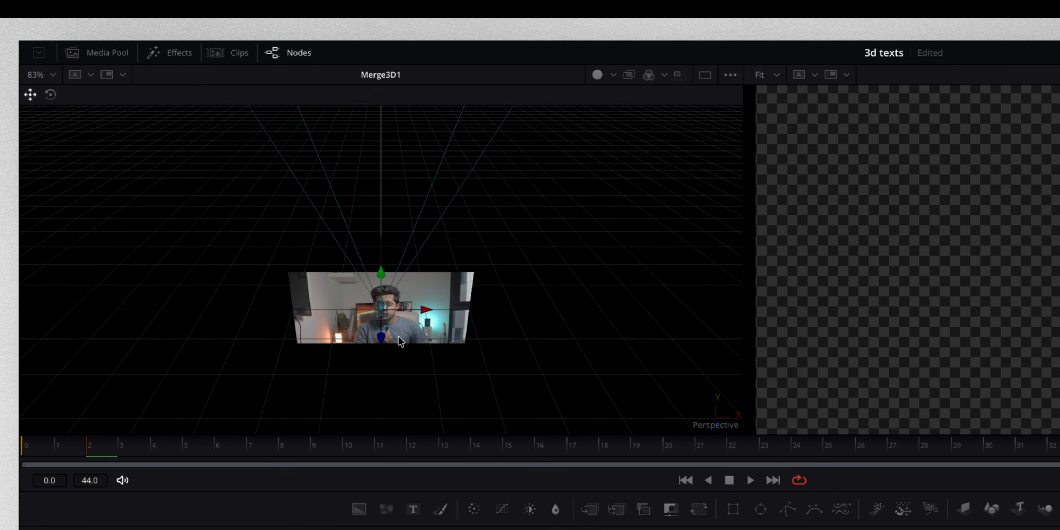
{"action": "scroll", "coordinate": [398, 337], "scroll_direction": "left", "scroll_amount": 5}
{"action": "scroll", "coordinate": [398, 337], "scroll_direction": "right", "scroll_amount": 10}
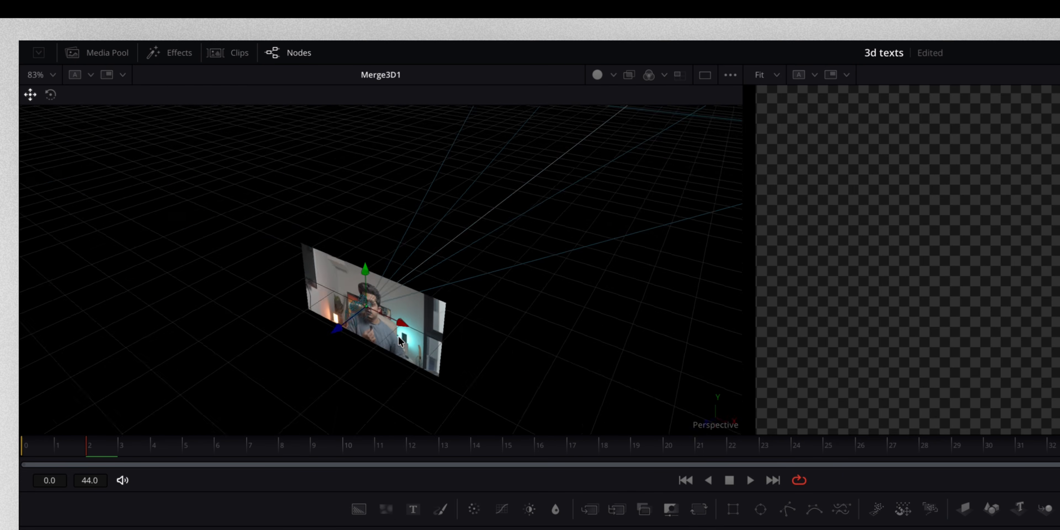
{"action": "scroll", "coordinate": [400, 342], "scroll_direction": "right", "scroll_amount": 3}
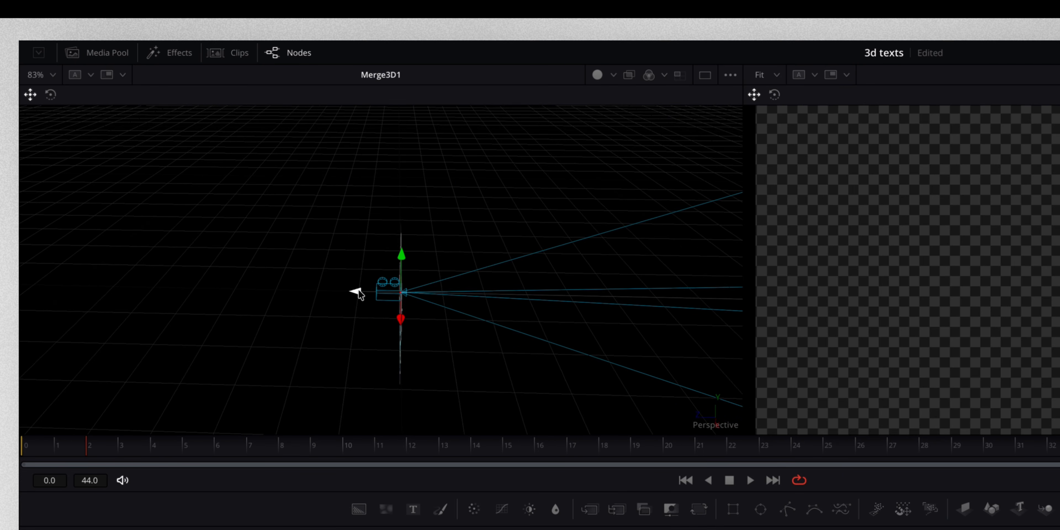
{"action": "left_click_drag", "start_coordinate": [357, 293], "coordinate": [196, 293]}
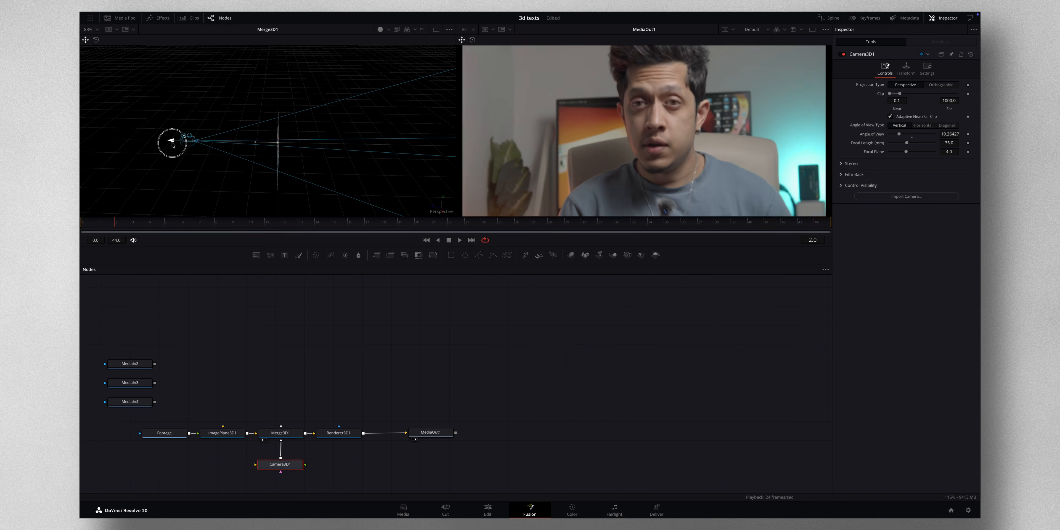
{"action": "left_click_drag", "start_coordinate": [172, 144], "coordinate": [131, 141]}
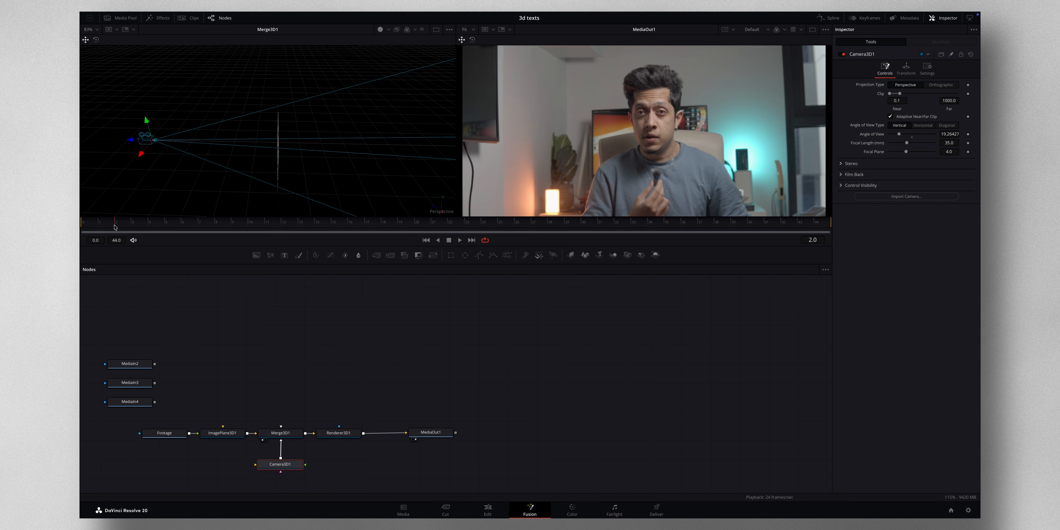
- Keyframe the X, Y and Z translation of Camera3D1 at frame 30
{"action": "left_click_drag", "start_coordinate": [115, 227], "coordinate": [583, 229]}
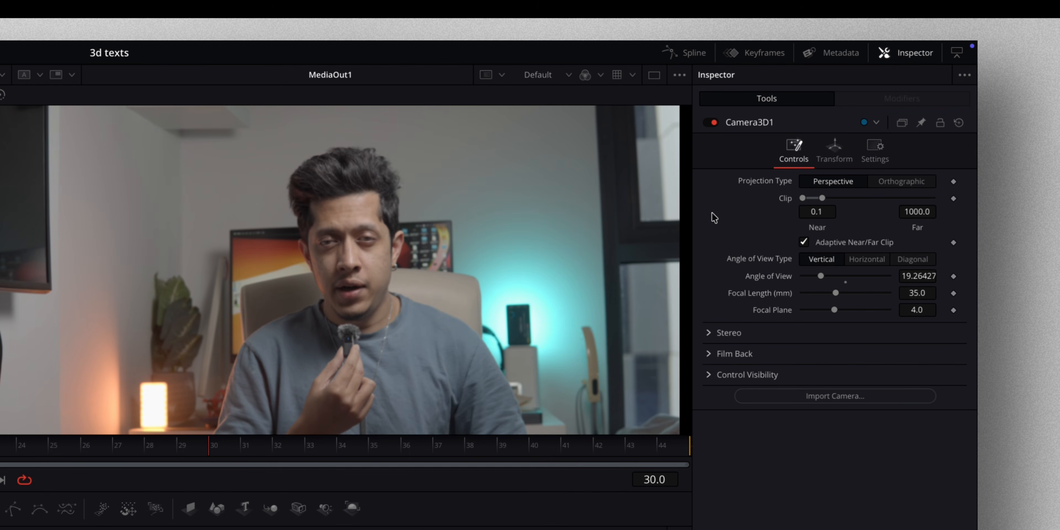
{"action": "left_click", "coordinate": [835, 153]}
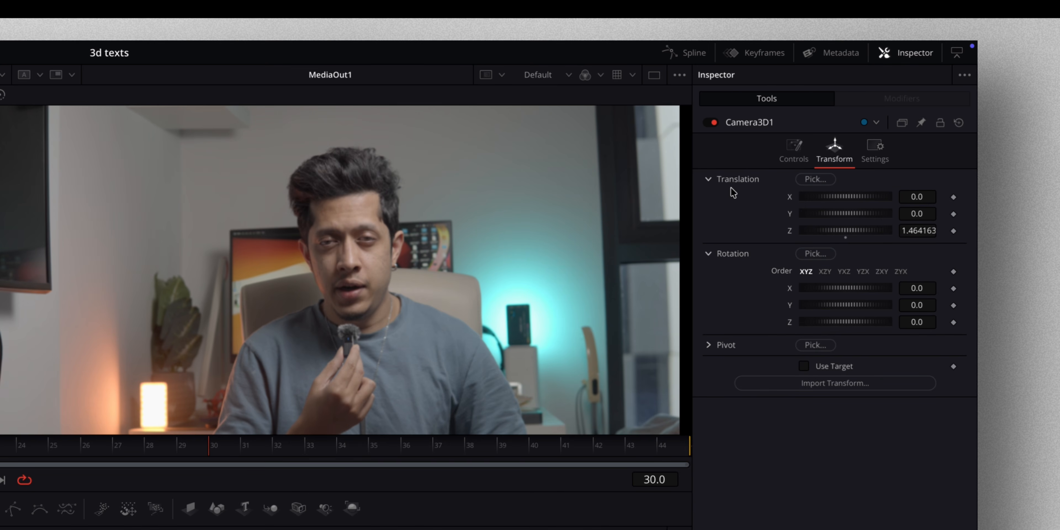
{"action": "left_click", "coordinate": [953, 198]}
{"action": "left_click", "coordinate": [953, 214]}
{"action": "left_click", "coordinate": [953, 231]}
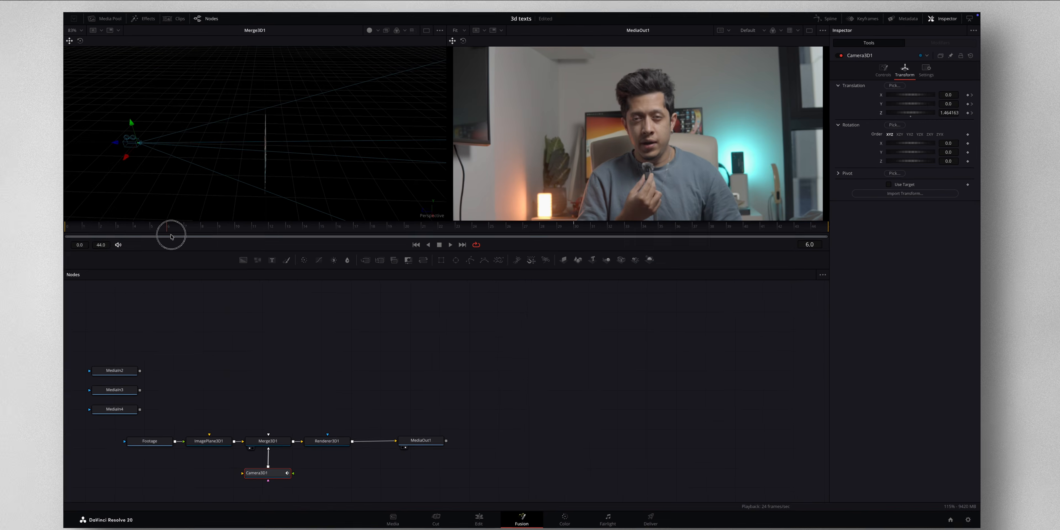
- At frame 0, set the camera's Z translation to 1.08 and Y to 0.011, and scrub through the resulting move
{"action": "left_click_drag", "start_coordinate": [170, 231], "coordinate": [80, 232]}
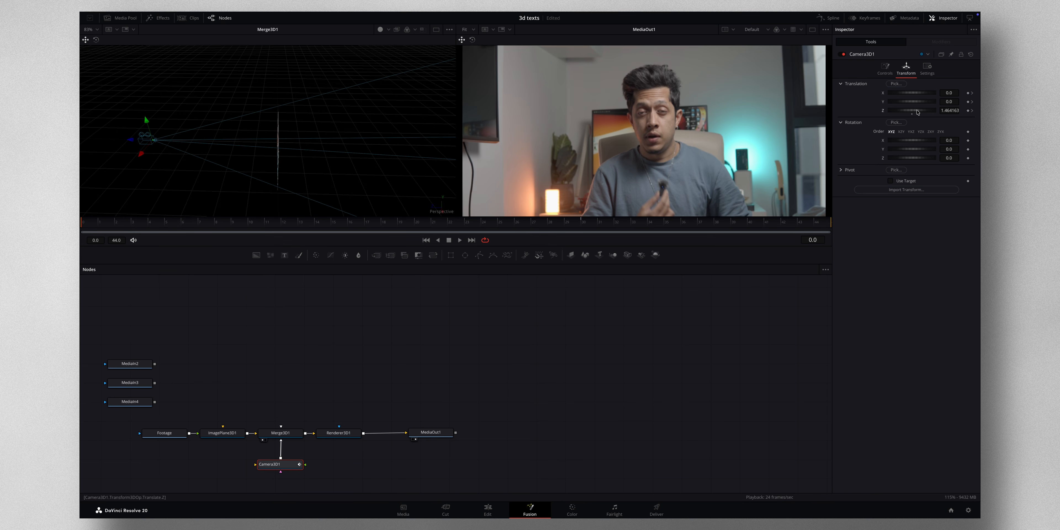
{"action": "left_click_drag", "start_coordinate": [918, 112], "coordinate": [952, 101]}
{"action": "left_click", "coordinate": [947, 111]}
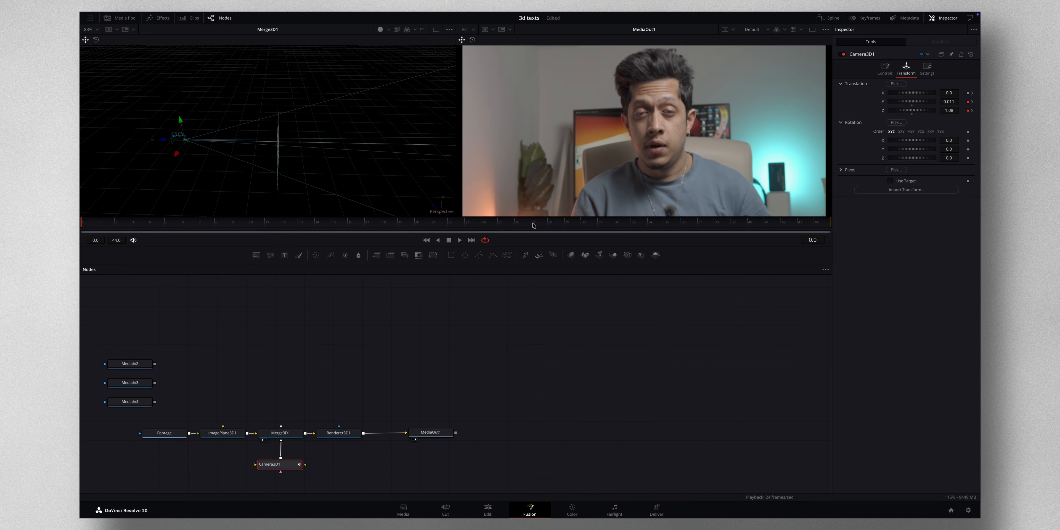
{"action": "left_click_drag", "start_coordinate": [303, 222], "coordinate": [562, 223]}
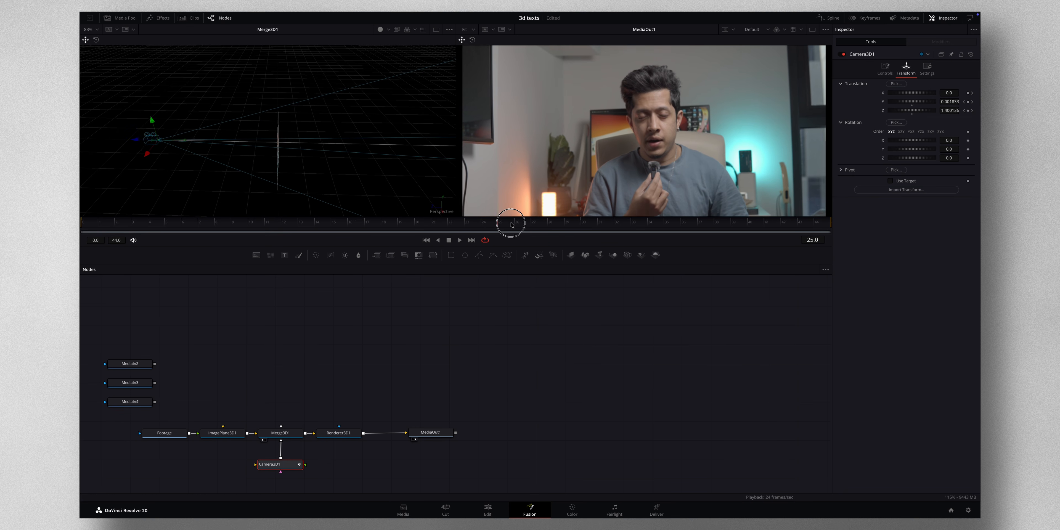
- Display the camera's Z Offset curve in the Spline editor, make Y Offset view-only, and fit the curve to the graph
{"action": "left_click", "coordinate": [829, 18]}
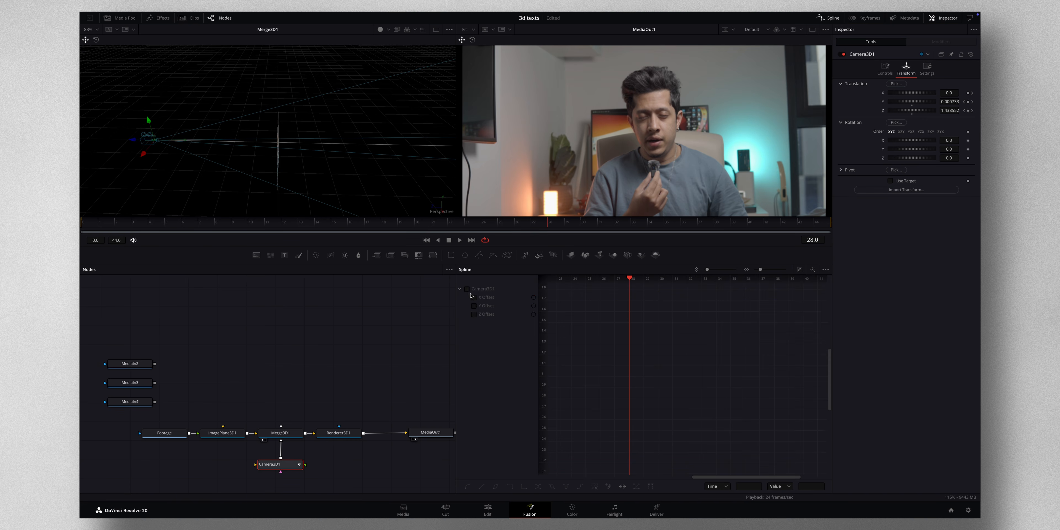
{"action": "left_click", "coordinate": [466, 289]}
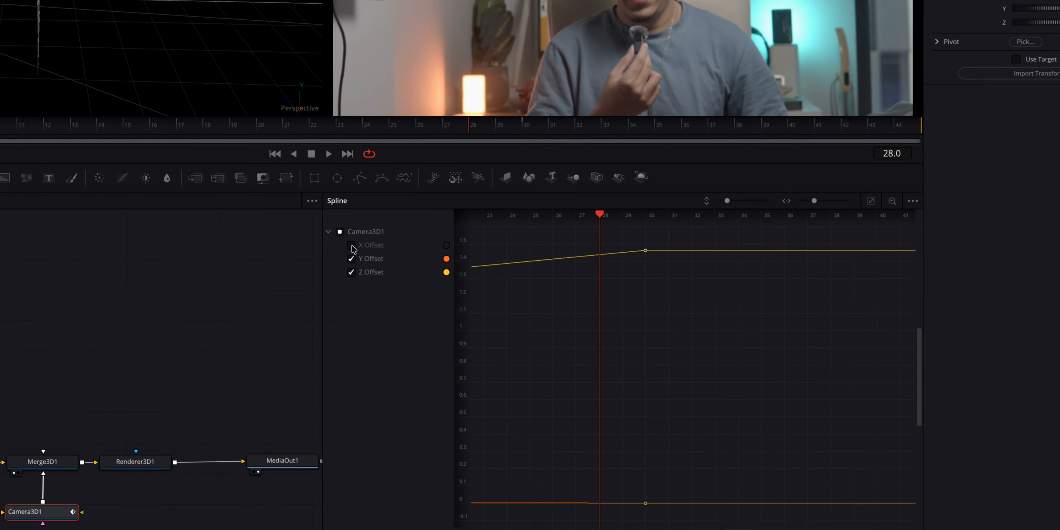
{"action": "left_click", "coordinate": [472, 305]}
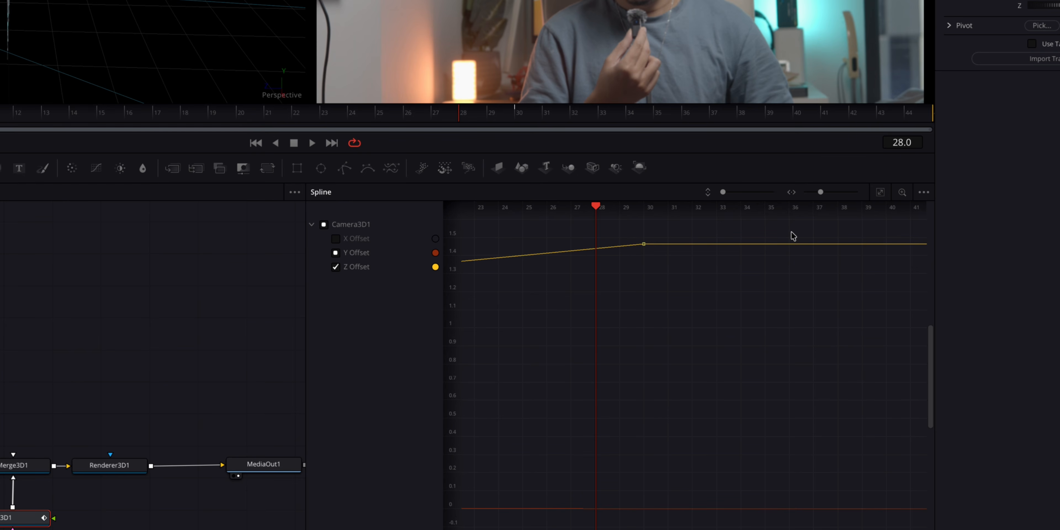
{"action": "left_click", "coordinate": [880, 194]}
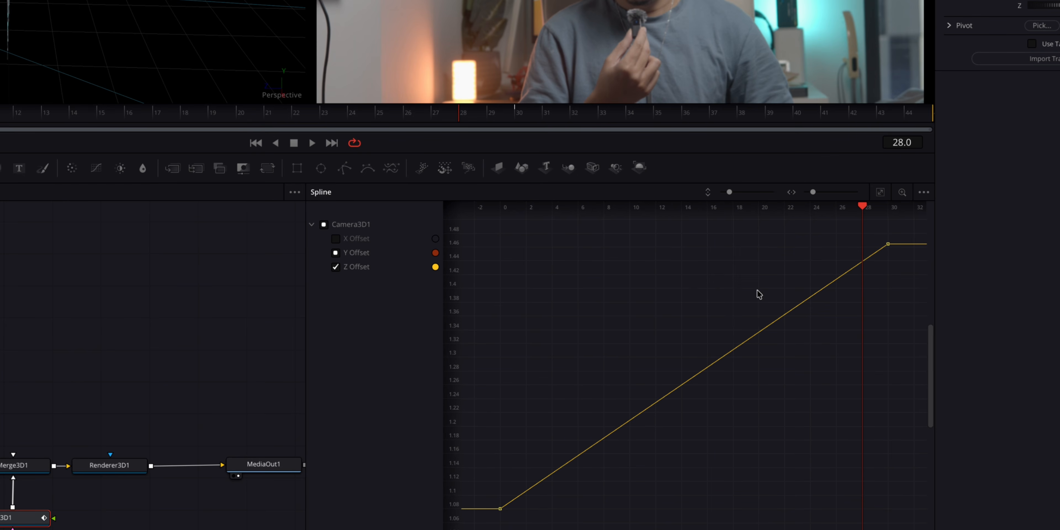
- Smooth all keyframes of the camera's Z Offset curve, set Ease In to 85, and play back the animation
{"action": "key", "text": "super+a"}
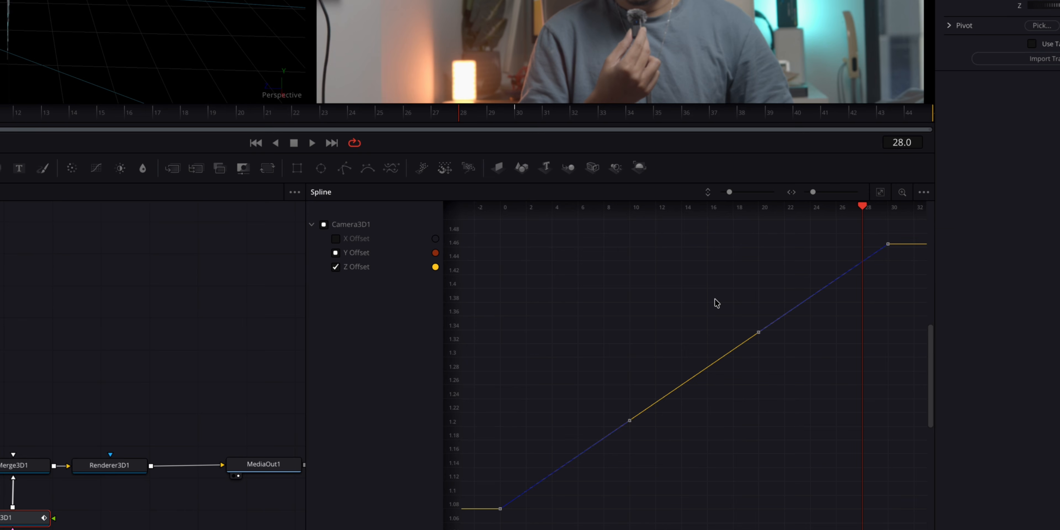
{"action": "key", "text": "shift+s"}
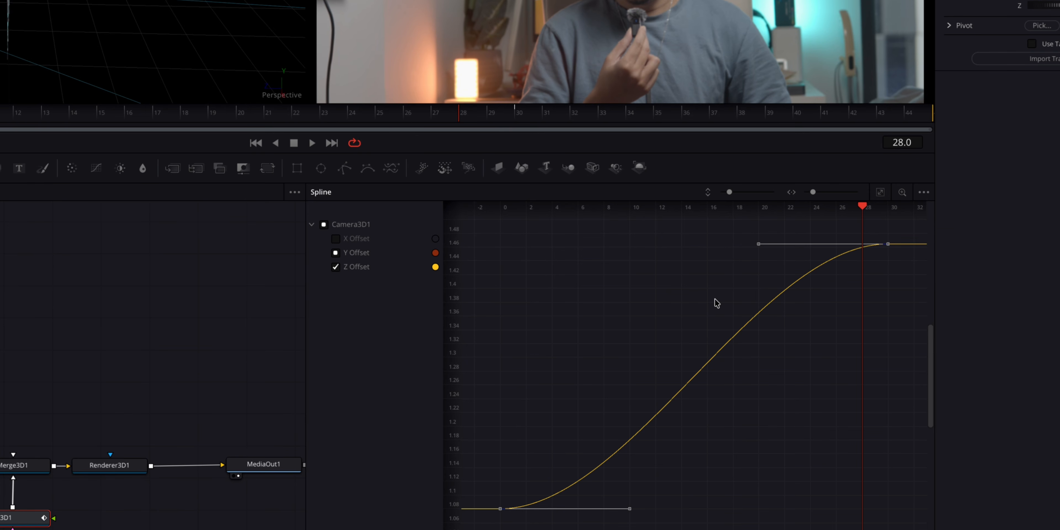
{"action": "key", "text": "t"}
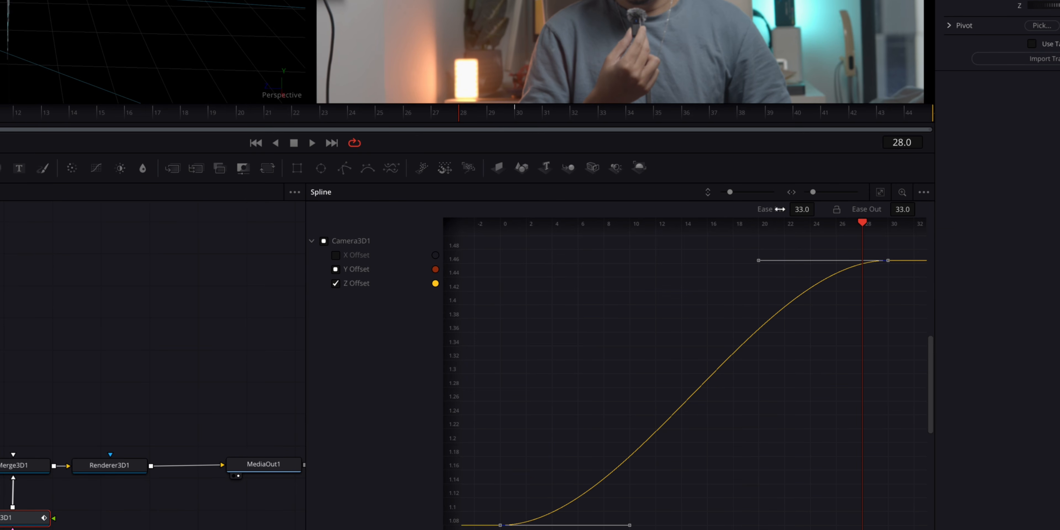
{"action": "left_click_drag", "start_coordinate": [798, 209], "coordinate": [924, 212]}
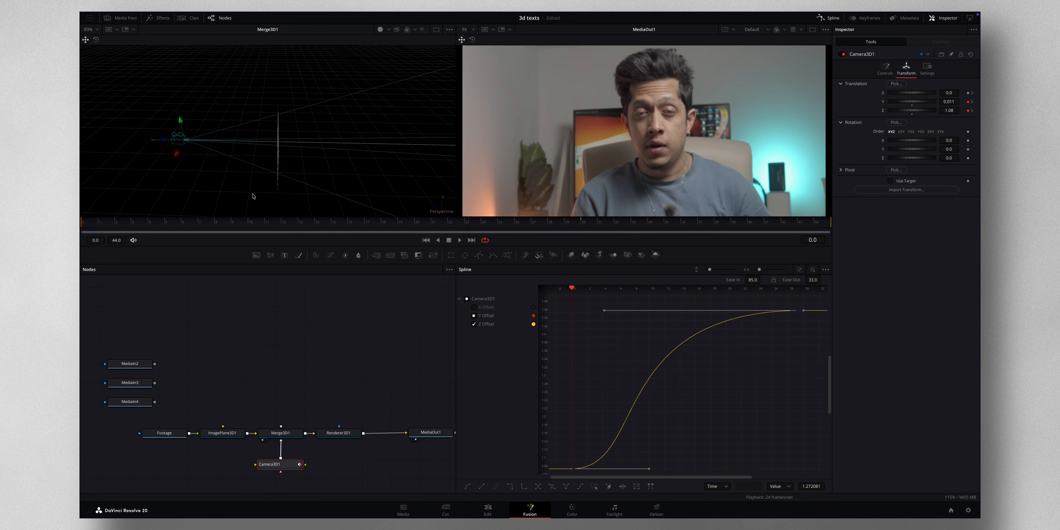
{"action": "key", "text": "space"}
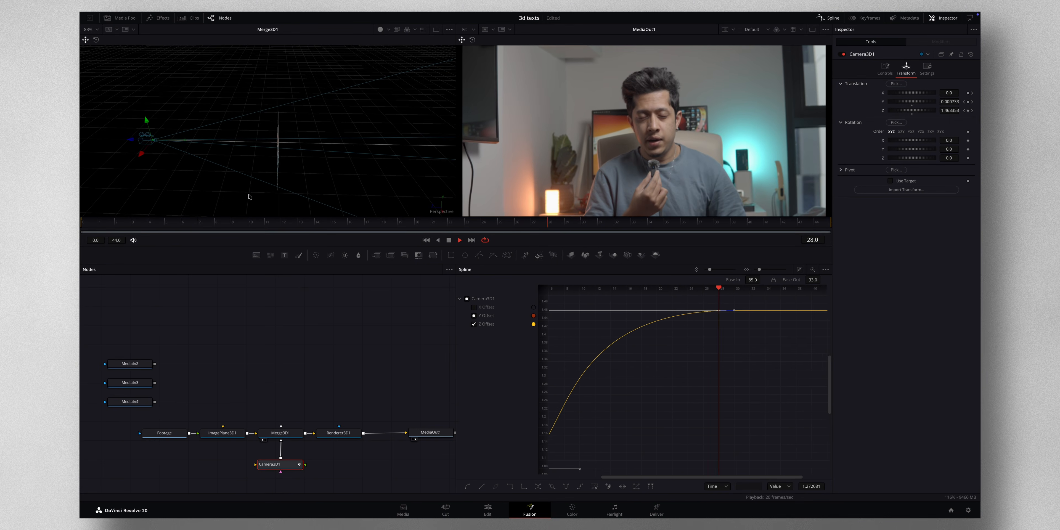
- Move the MediaIn2, MediaIn3 and MediaIn4 nodes together farther above the footage node chain
{"action": "left_click_drag", "start_coordinate": [177, 413], "coordinate": [99, 355]}
{"action": "left_click_drag", "start_coordinate": [130, 403], "coordinate": [162, 373]}
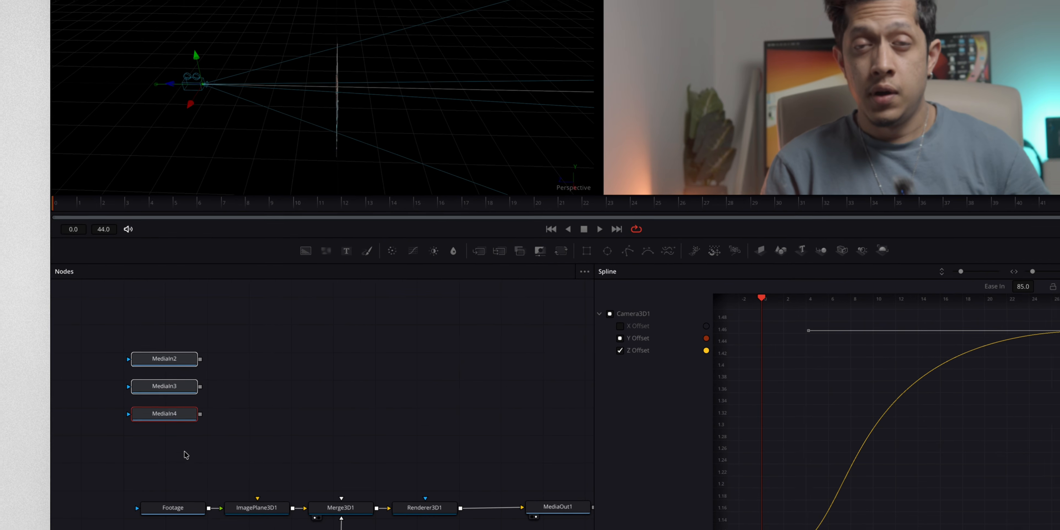
{"action": "left_click", "coordinate": [184, 395]}
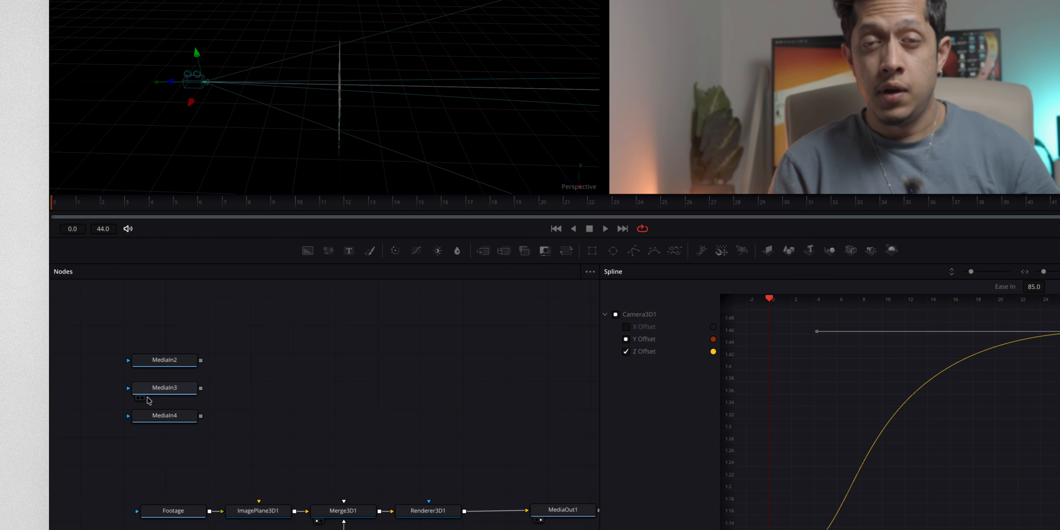
- Add an Image Plane 3D node after MediaIn2
{"action": "left_click", "coordinate": [181, 360]}
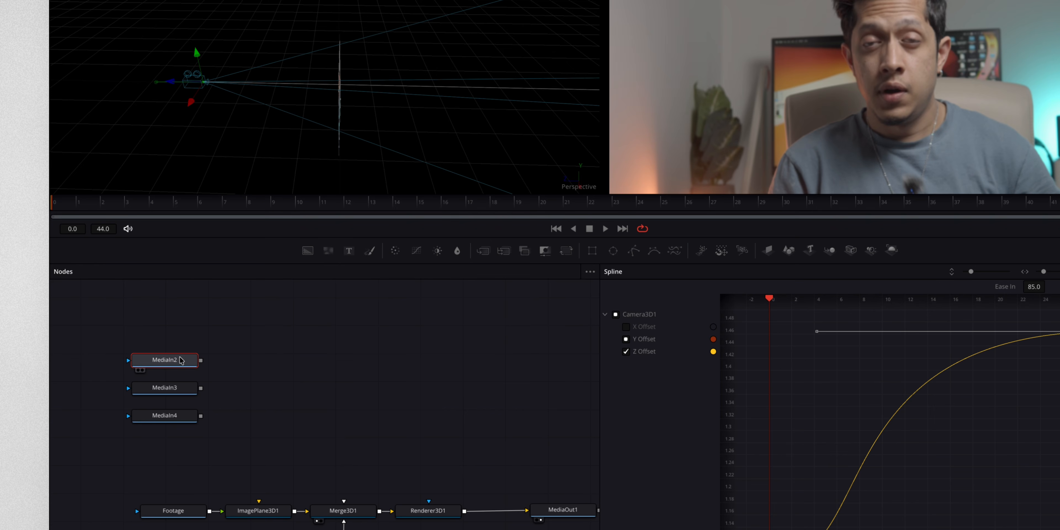
{"action": "key", "text": "shift+space"}
{"action": "type", "text": "image"}
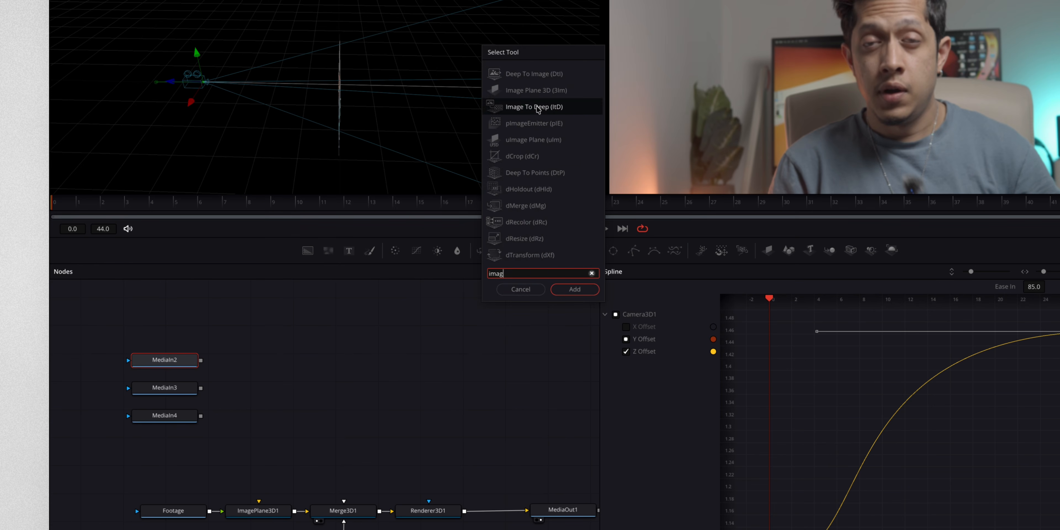
{"action": "left_click", "coordinate": [547, 88]}
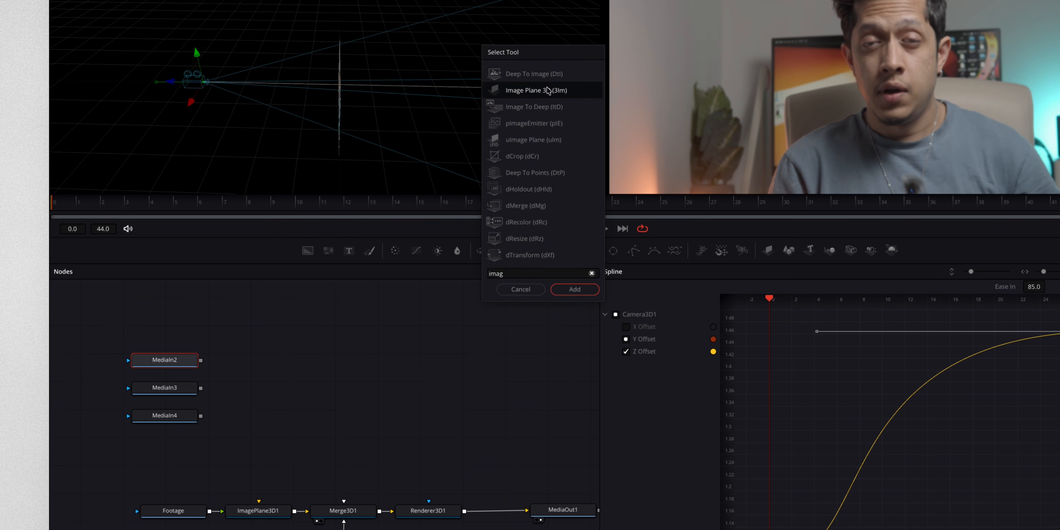
{"action": "left_click", "coordinate": [573, 291]}
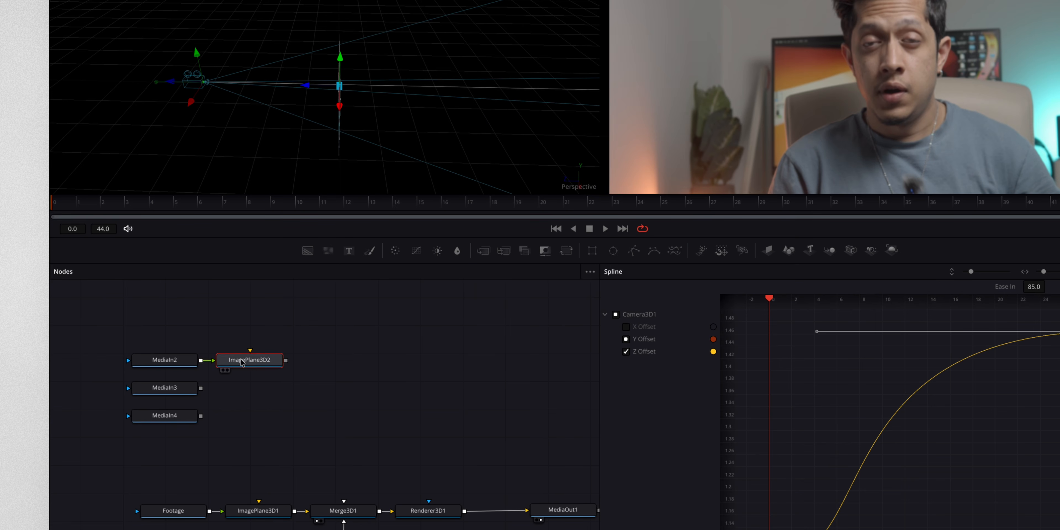
- Attach a copy of the Image Plane 3D node to MediaIn3 and another to MediaIn4
{"action": "left_click", "coordinate": [168, 392]}
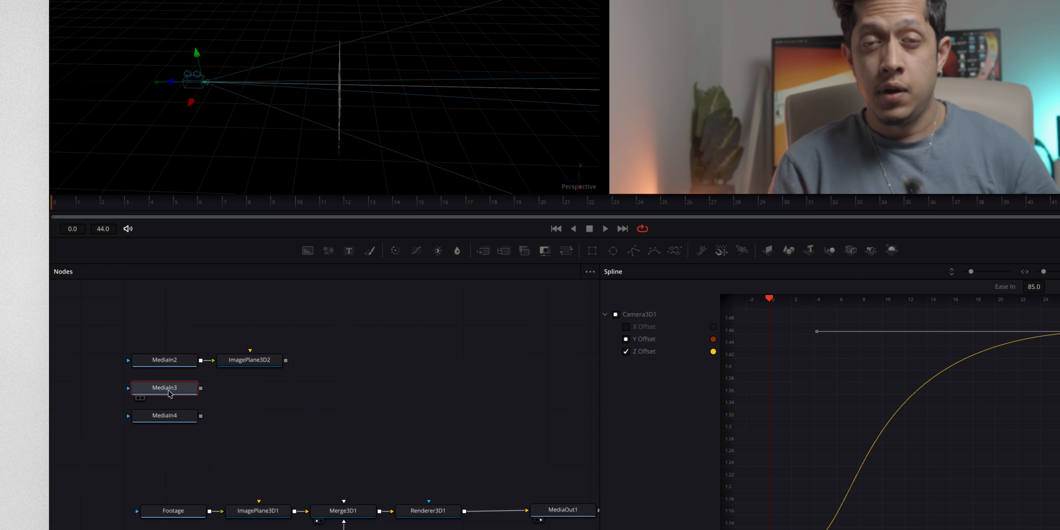
{"action": "key", "text": "ctrl+v"}
{"action": "left_click", "coordinate": [163, 416]}
{"action": "key", "text": "ctrl+v"}
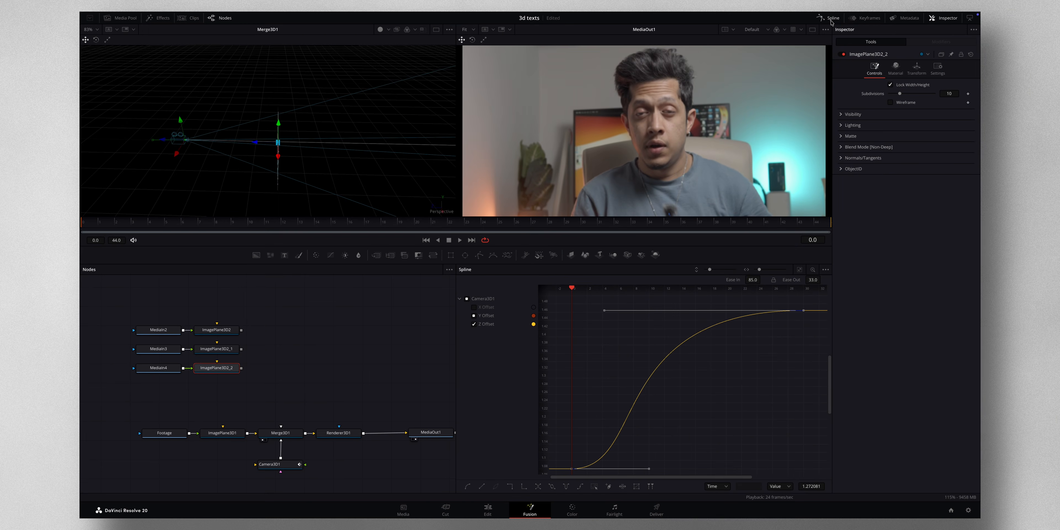
- Close the Spline editor and connect the outputs of all three title image planes to Merge3D1
{"action": "left_click", "coordinate": [829, 19]}
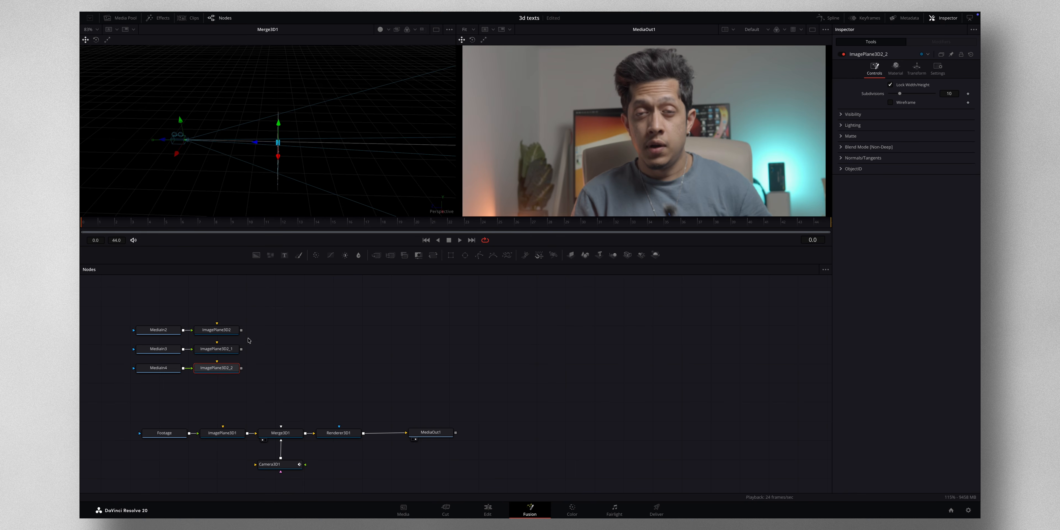
{"action": "left_click_drag", "start_coordinate": [241, 330], "coordinate": [280, 432]}
{"action": "left_click_drag", "start_coordinate": [241, 349], "coordinate": [285, 434]}
{"action": "left_click_drag", "start_coordinate": [241, 368], "coordinate": [273, 433]}
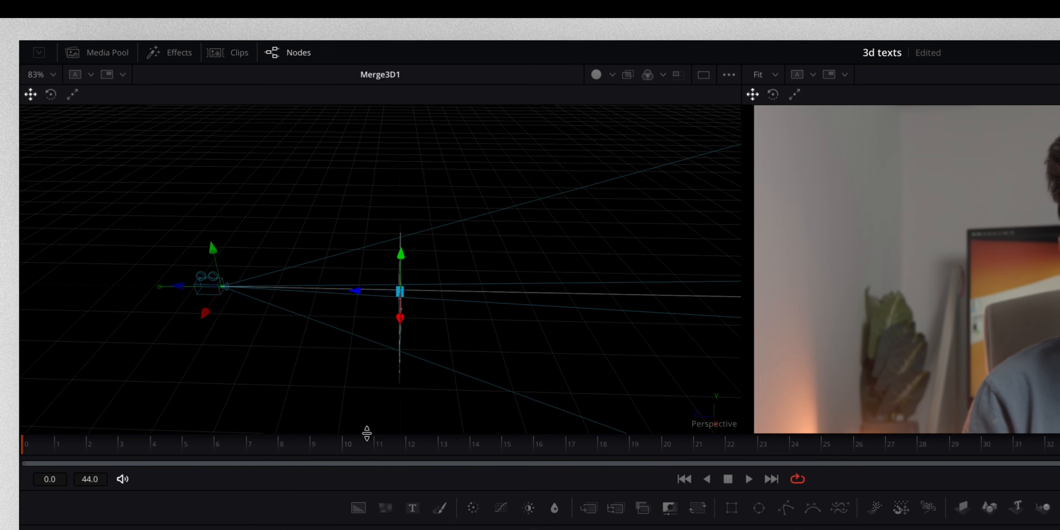
- Move ImagePlane3D2 along its Z axis toward the camera to about 0.43 in the Merge3D1 view
{"action": "scroll", "coordinate": [258, 214], "scroll_direction": "left", "scroll_amount": 5}
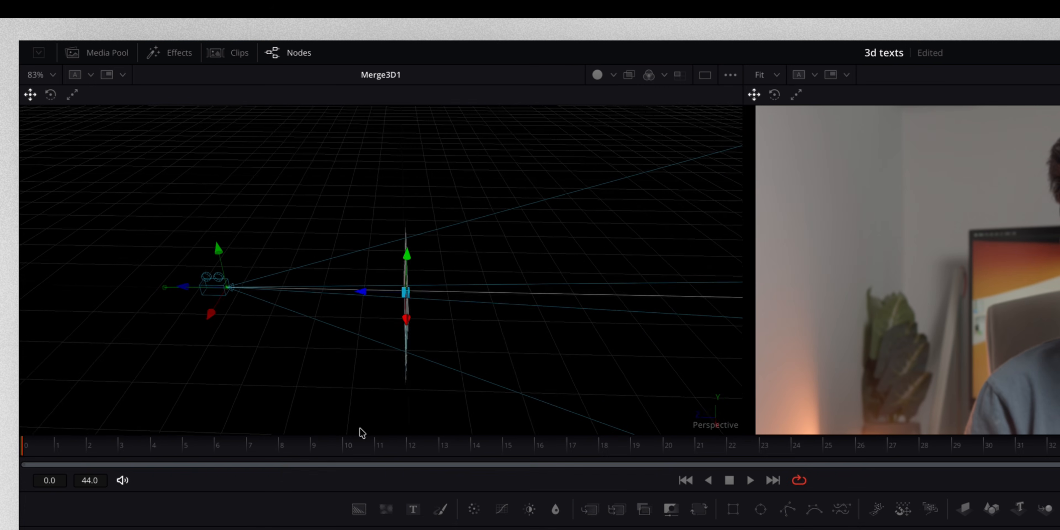
{"action": "scroll", "coordinate": [361, 432], "scroll_direction": "left", "scroll_amount": 5}
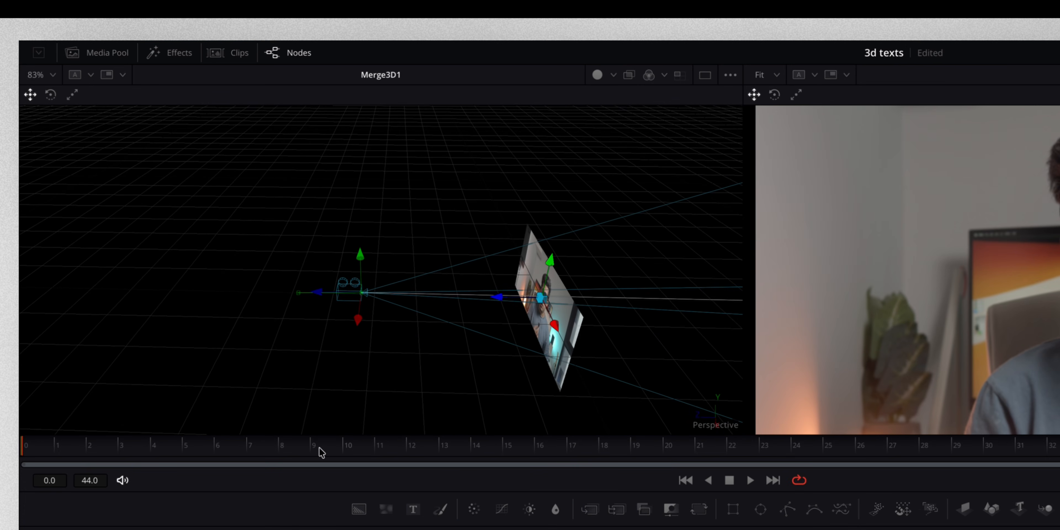
{"action": "scroll", "coordinate": [442, 379], "scroll_direction": "down", "scroll_amount": 5}
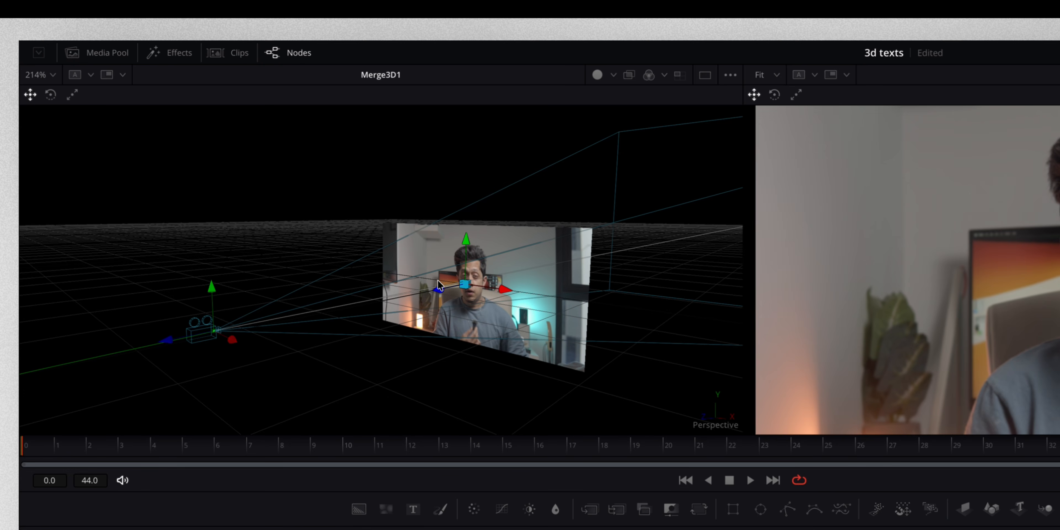
{"action": "left_click_drag", "start_coordinate": [435, 286], "coordinate": [364, 302]}
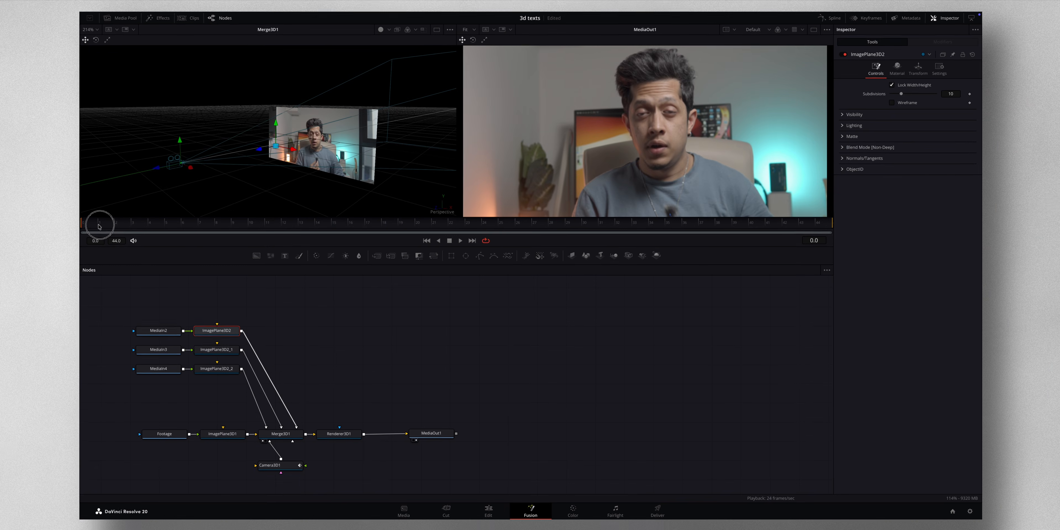
- At frame 10, reposition the "3D" text's image plane, ImagePlane3D2, to about -0.125 in X and 0.606 in Z
{"action": "left_click_drag", "start_coordinate": [58, 451], "coordinate": [165, 452]}
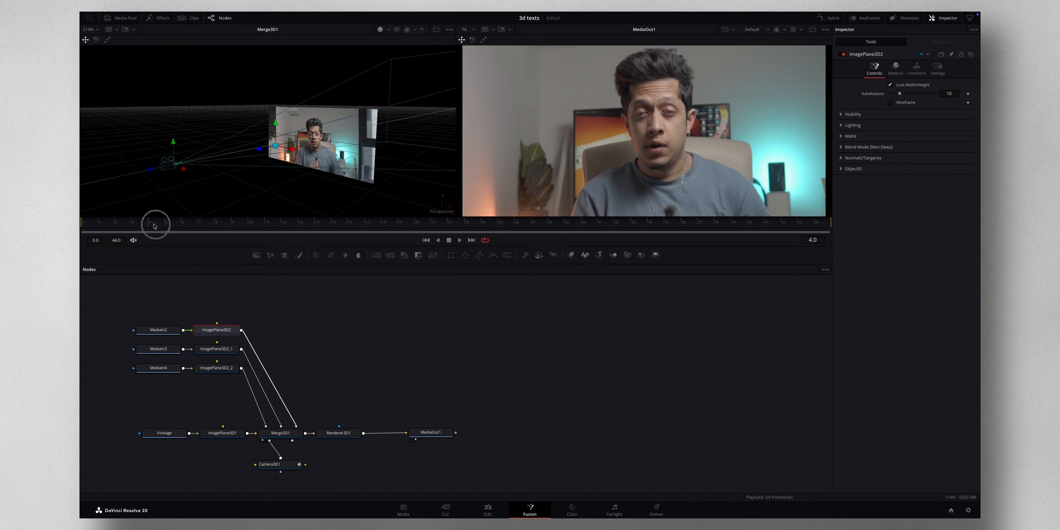
{"action": "left_click_drag", "start_coordinate": [155, 226], "coordinate": [225, 225]}
{"action": "left_click_drag", "start_coordinate": [249, 226], "coordinate": [255, 225]}
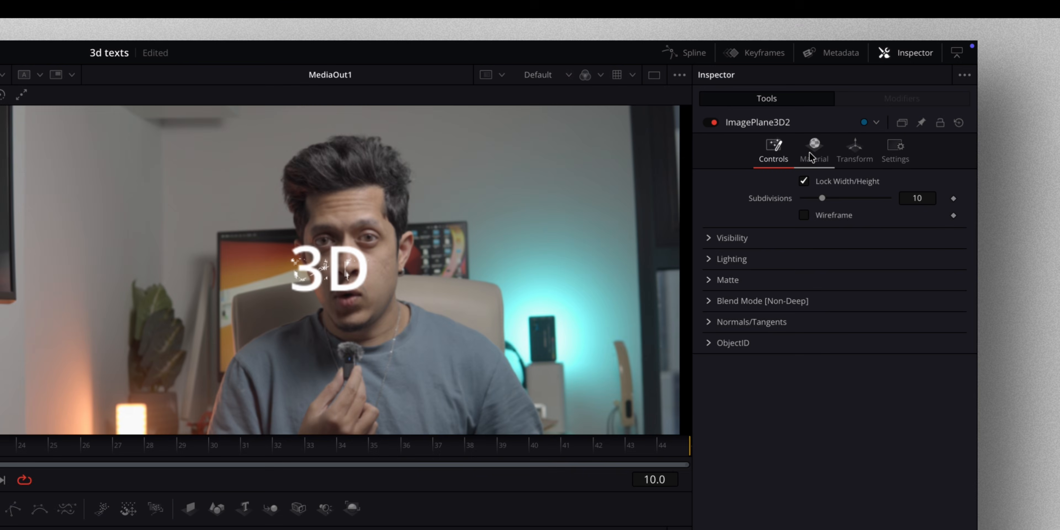
{"action": "left_click", "coordinate": [854, 158]}
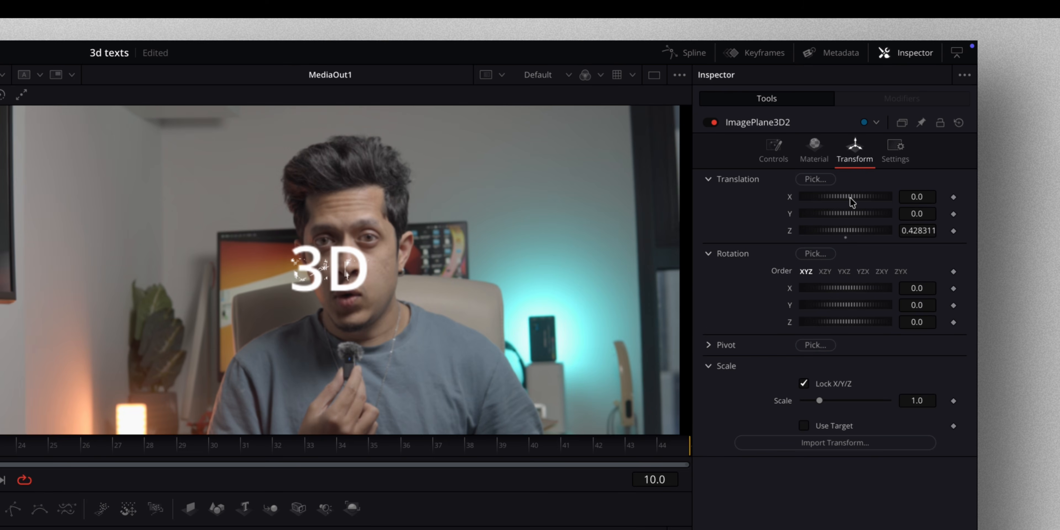
{"action": "left_click_drag", "start_coordinate": [851, 200], "coordinate": [840, 202]}
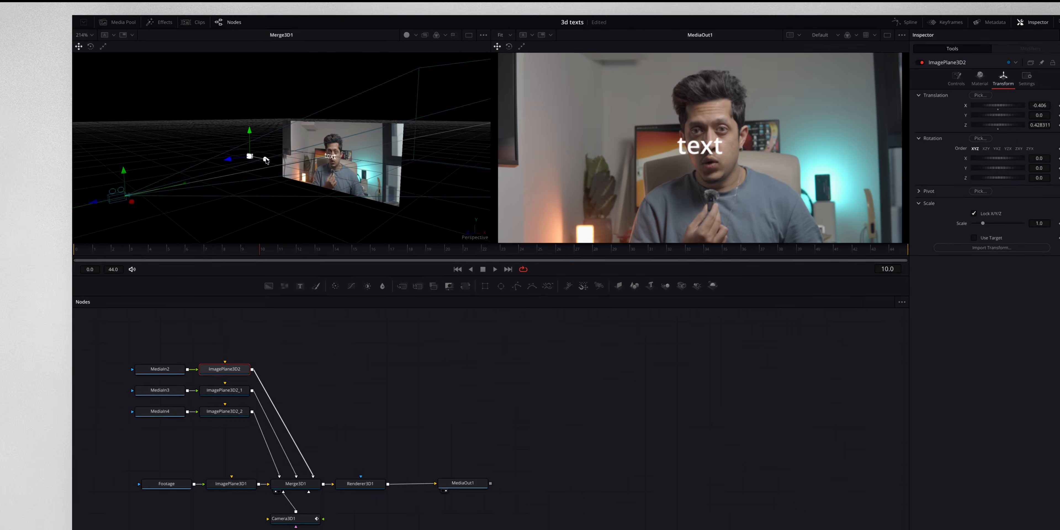
{"action": "left_click_drag", "start_coordinate": [254, 141], "coordinate": [280, 148]}
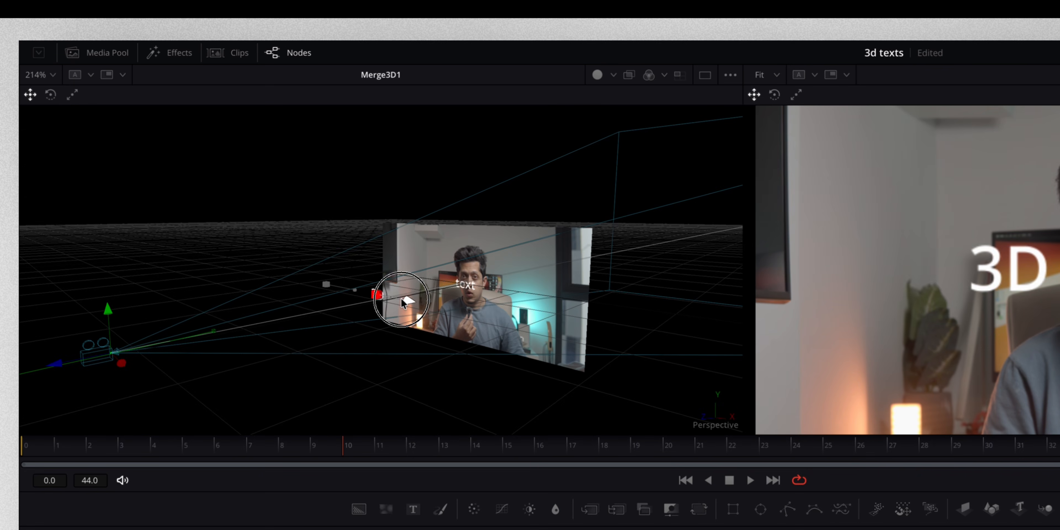
{"action": "left_click_drag", "start_coordinate": [403, 303], "coordinate": [284, 306]}
{"action": "left_click_drag", "start_coordinate": [222, 152], "coordinate": [226, 152]}
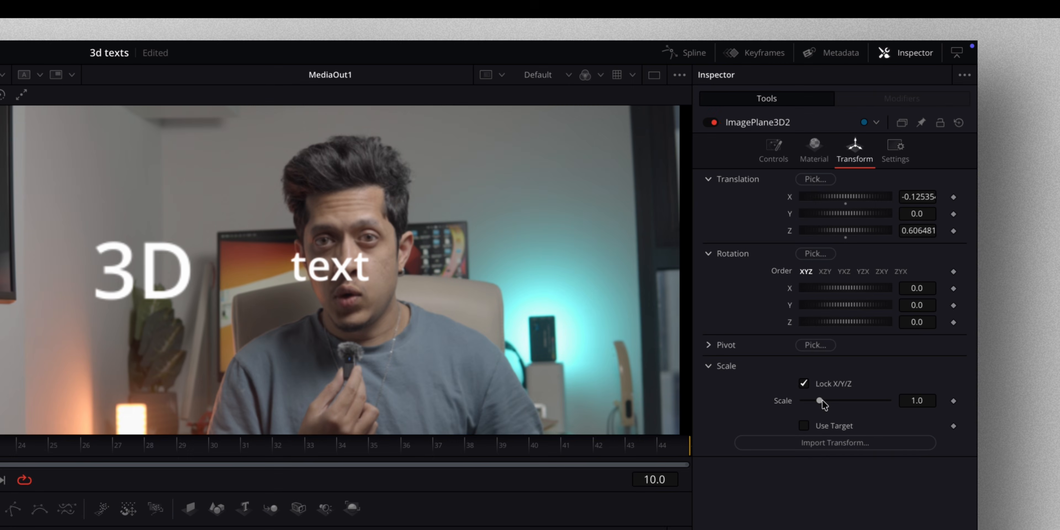
- Reduce the uniform scale of the "3D" text's image plane, ImagePlane3D2, to about 0.946
{"action": "left_click_drag", "start_coordinate": [900, 199], "coordinate": [899, 199]}
{"action": "left_click_drag", "start_coordinate": [820, 400], "coordinate": [819, 403]}
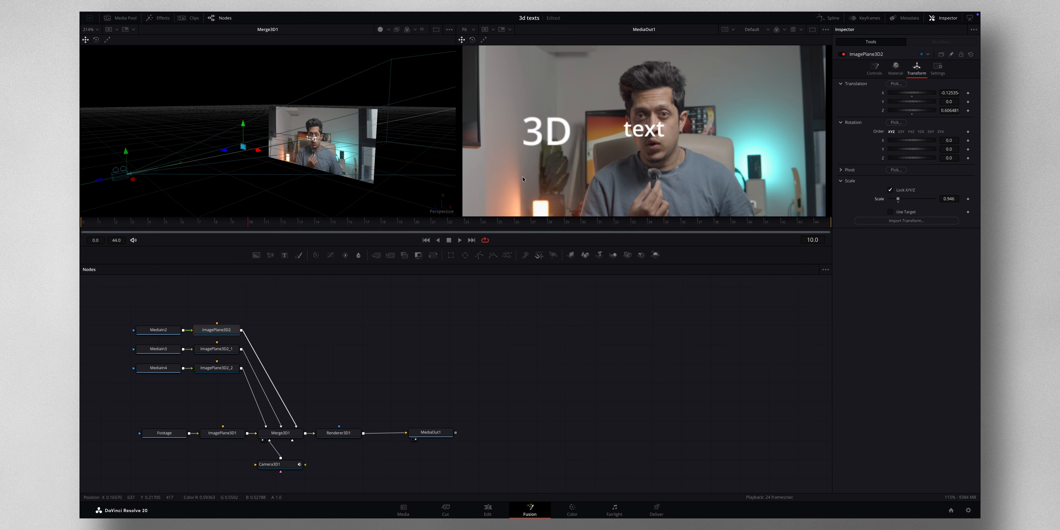
- Position the "text" image plane, ImagePlane3D2_1, at about 0.166 in X and 0.768 in Z, and scale it to about 1.221
{"action": "left_click", "coordinate": [220, 348]}
{"action": "scroll", "coordinate": [305, 153], "scroll_direction": "right", "scroll_amount": 1}
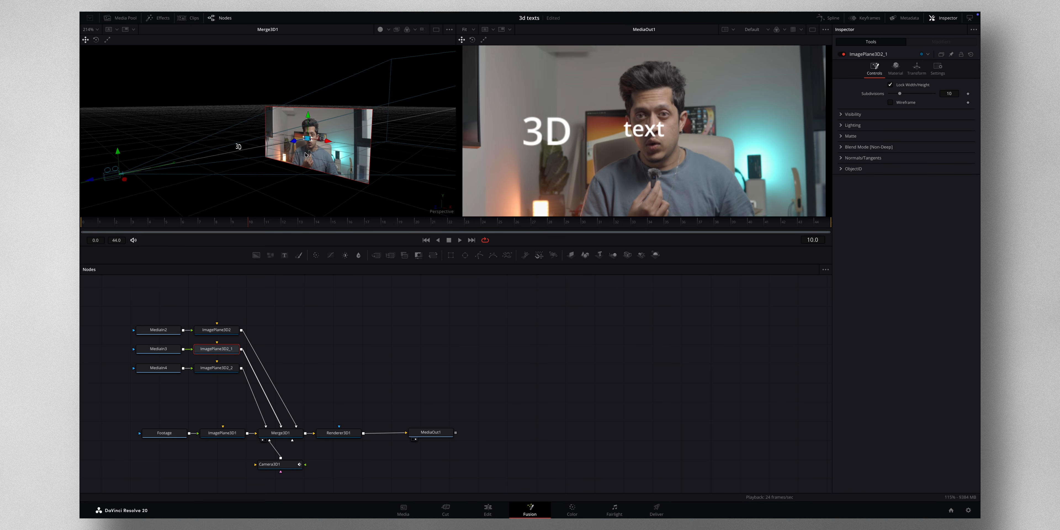
{"action": "left_click_drag", "start_coordinate": [285, 144], "coordinate": [215, 157]}
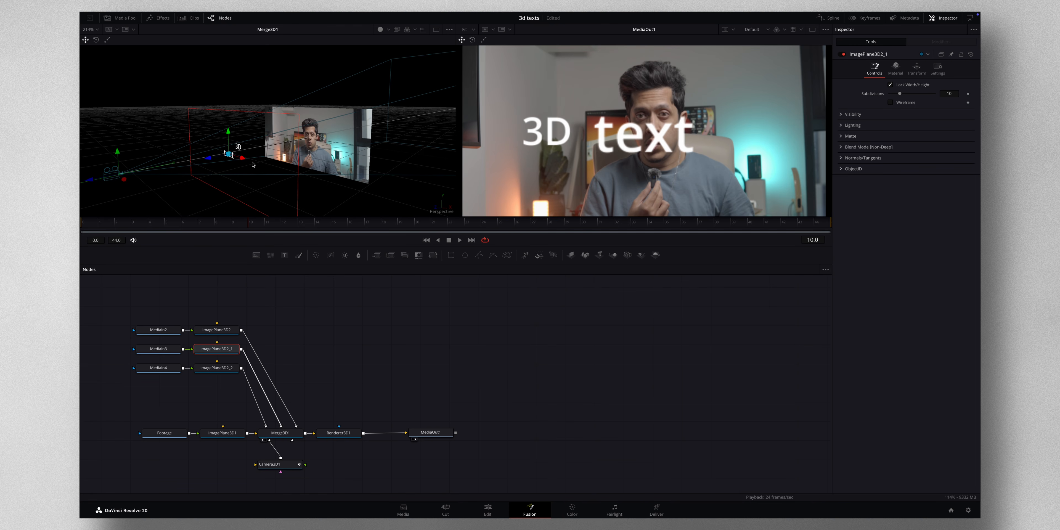
{"action": "left_click", "coordinate": [916, 70]}
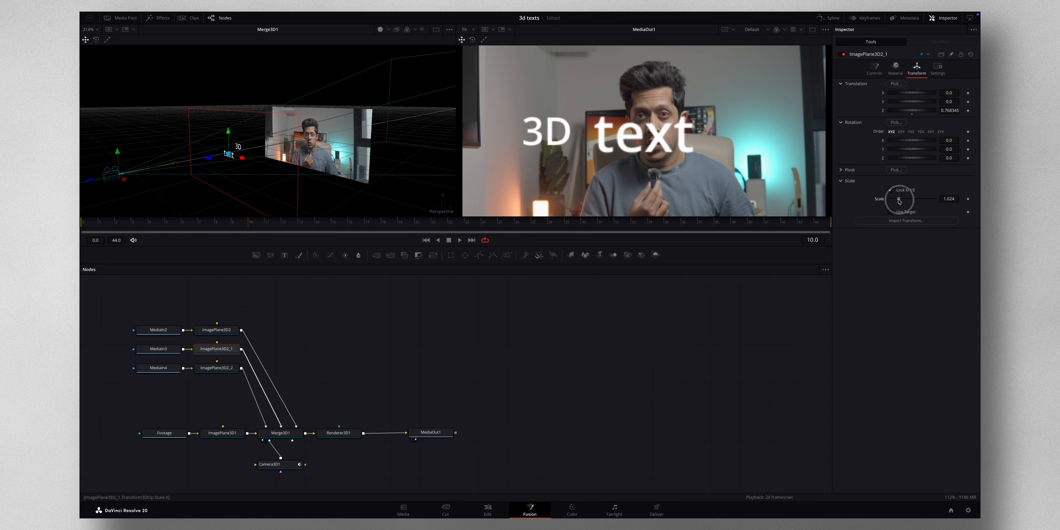
{"action": "left_click_drag", "start_coordinate": [899, 200], "coordinate": [900, 201]}
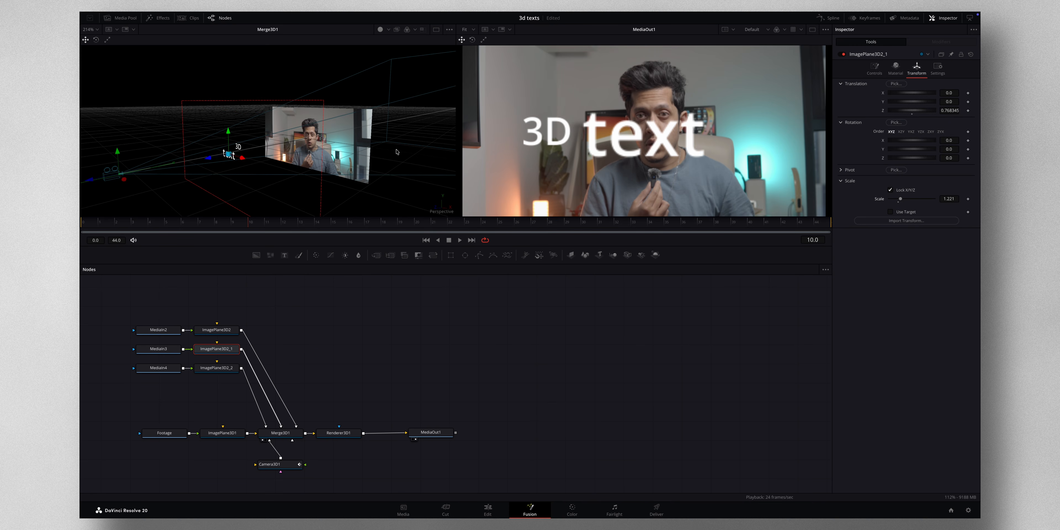
{"action": "left_click_drag", "start_coordinate": [241, 159], "coordinate": [253, 162]}
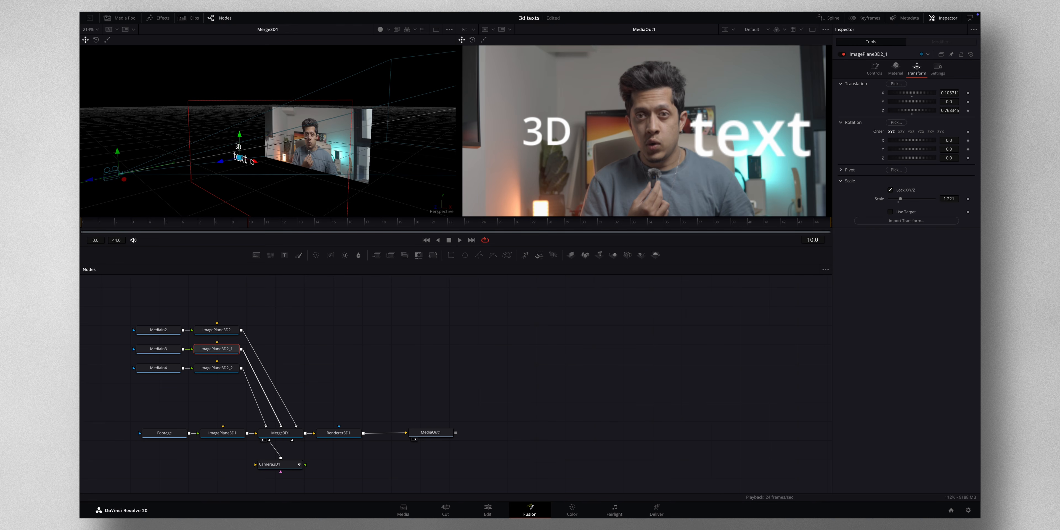
- At frame 15, move the "on davinci resolve" image plane, ImagePlane3D2_2, to about -0.046 in Y and 0.905 in Z
{"action": "left_click", "coordinate": [221, 372]}
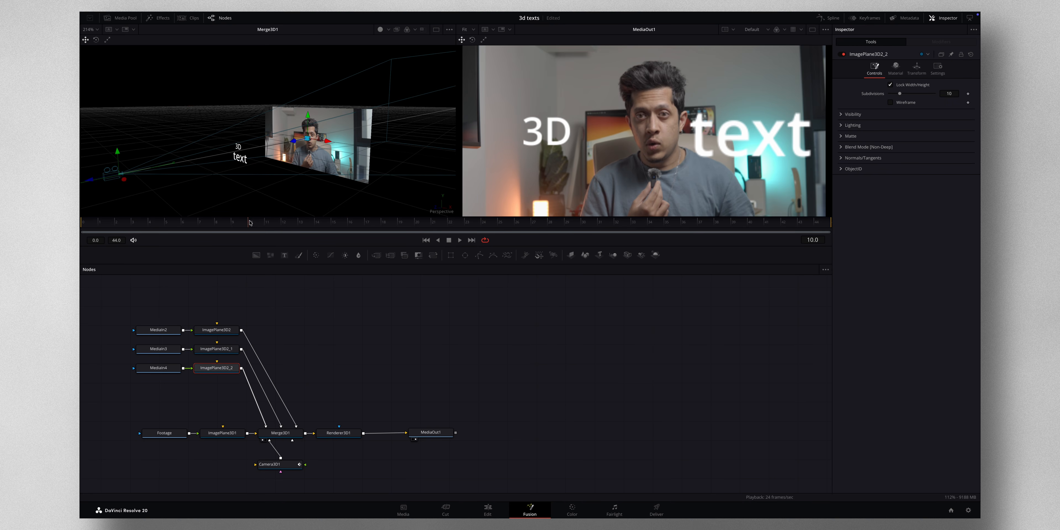
{"action": "left_click_drag", "start_coordinate": [251, 225], "coordinate": [274, 224]}
{"action": "left_click_drag", "start_coordinate": [293, 141], "coordinate": [293, 141]}
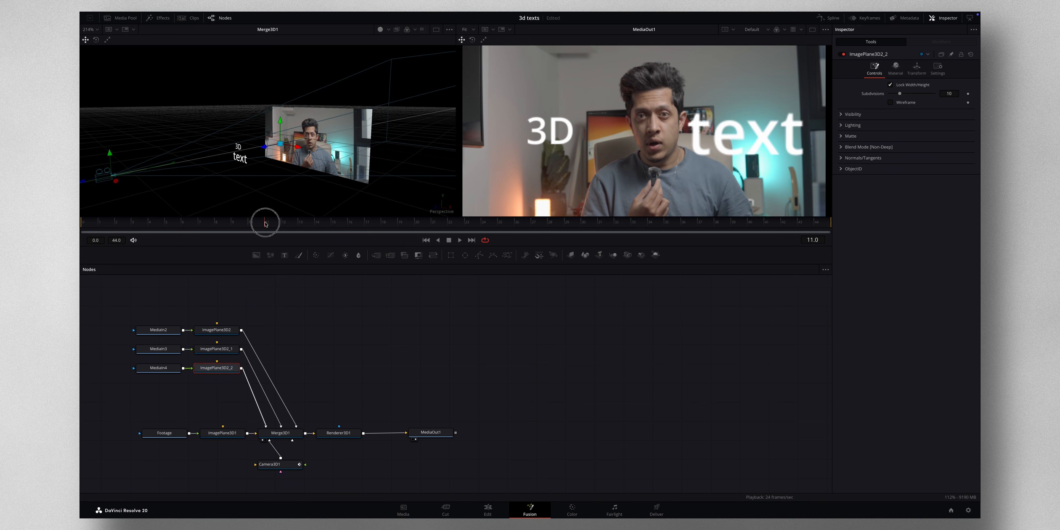
{"action": "left_click_drag", "start_coordinate": [266, 223], "coordinate": [345, 224]}
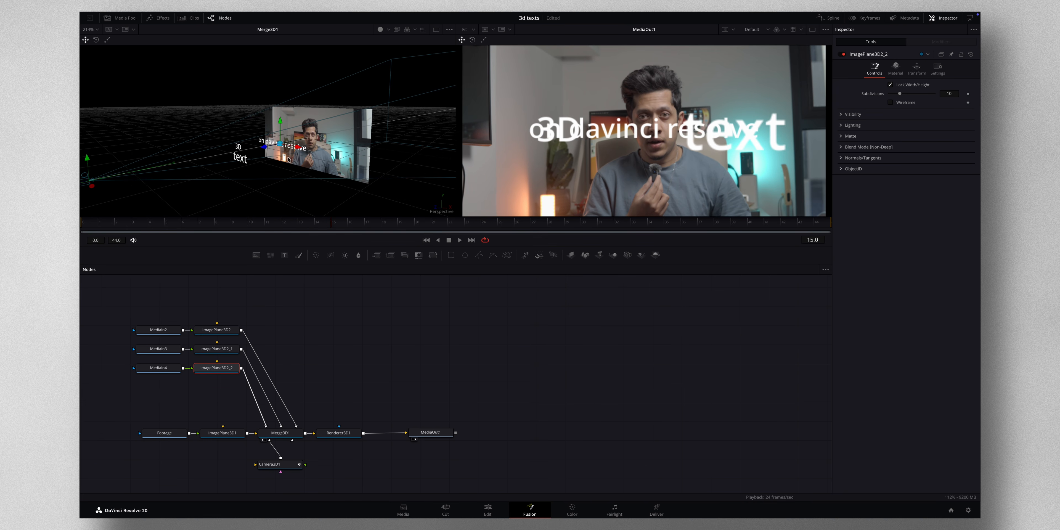
{"action": "left_click_drag", "start_coordinate": [264, 148], "coordinate": [192, 167]}
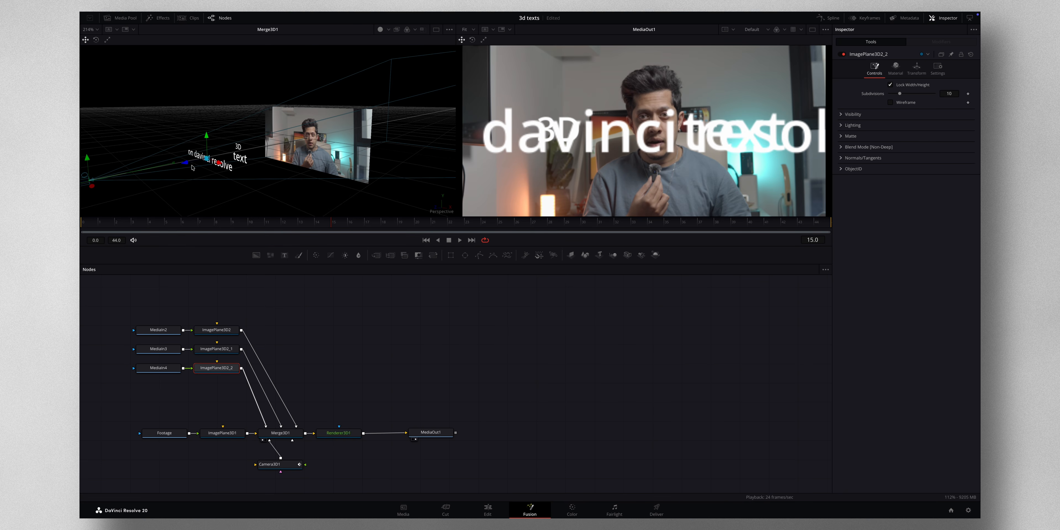
{"action": "mouse_move", "coordinate": [207, 135]}
{"action": "left_mouse_down"}
{"action": "mouse_move", "coordinate": [208, 115]}
{"action": "mouse_move", "coordinate": [209, 146]}
{"action": "left_mouse_up"}
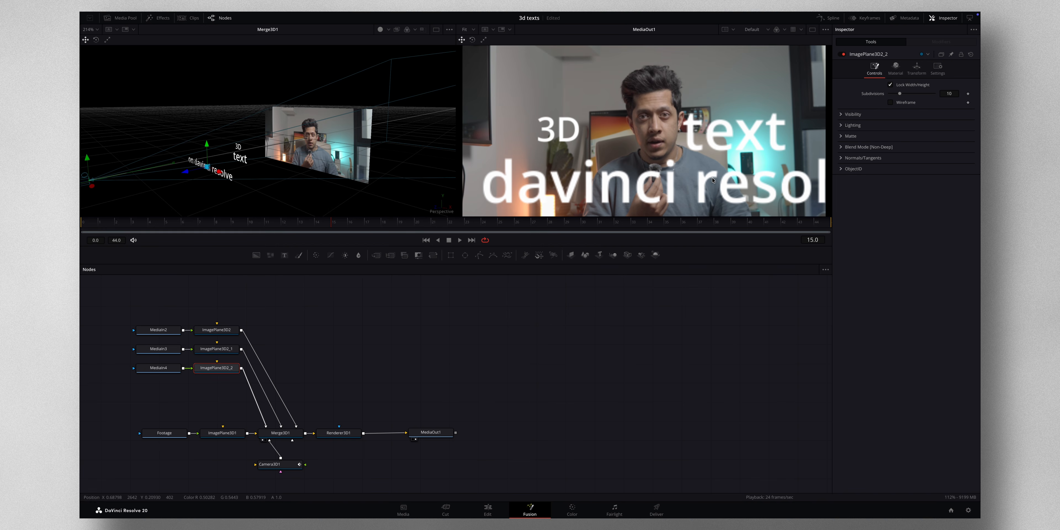
- Scale ImagePlane3D2_2 down to about 0.674 and review the titles from frame 0 to frame 19
{"action": "left_click", "coordinate": [917, 73]}
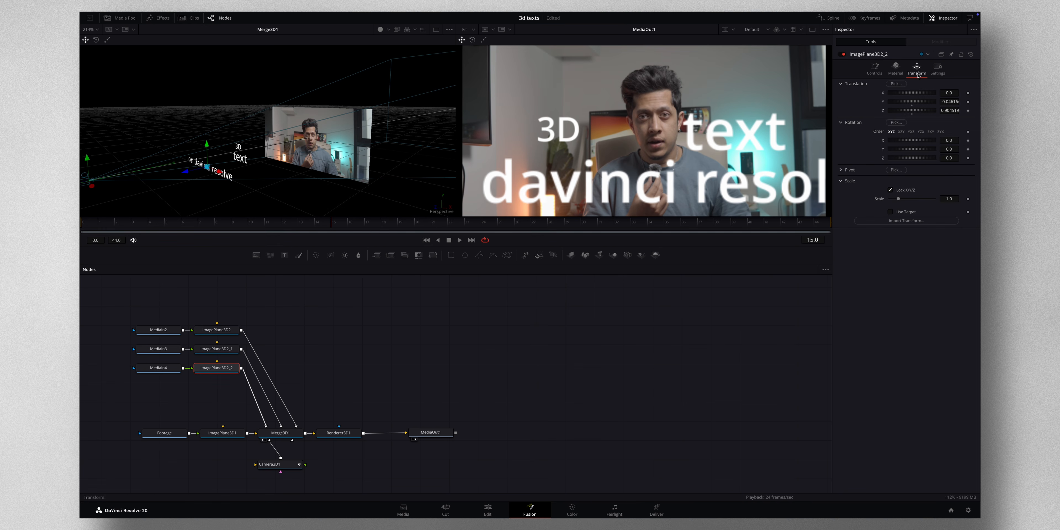
{"action": "left_click_drag", "start_coordinate": [947, 199], "coordinate": [847, 200]}
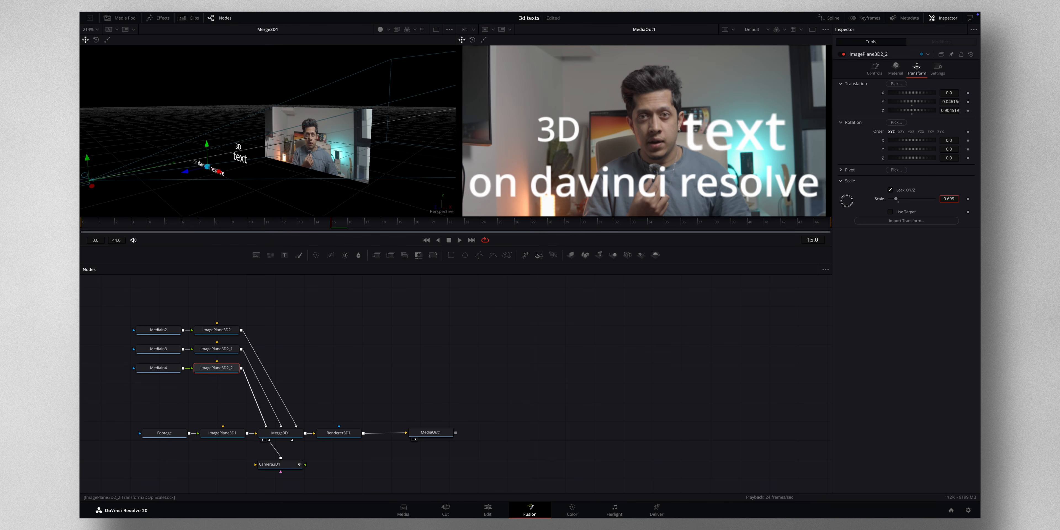
{"action": "left_click_drag", "start_coordinate": [329, 225], "coordinate": [83, 223]}
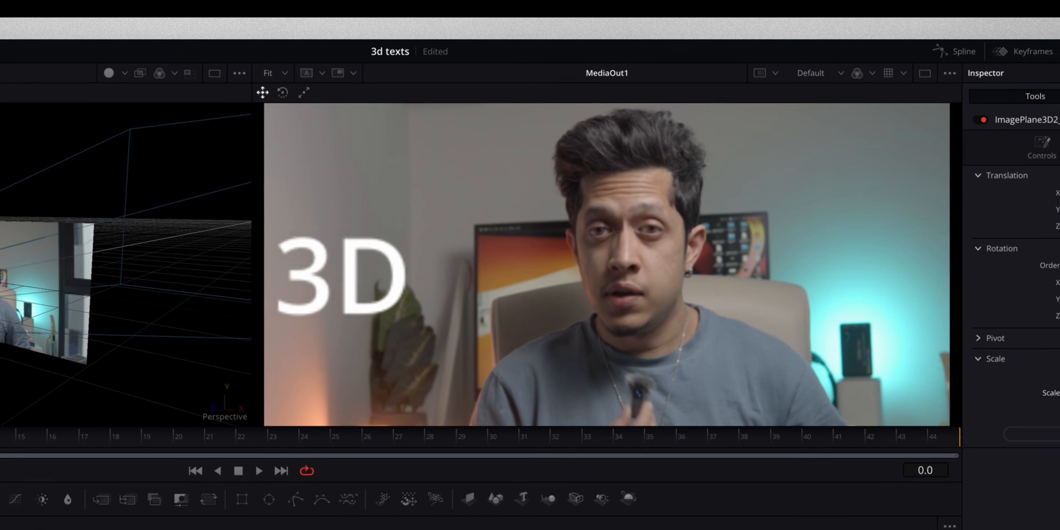
{"action": "left_click_drag", "start_coordinate": [0, 436], "coordinate": [132, 445]}
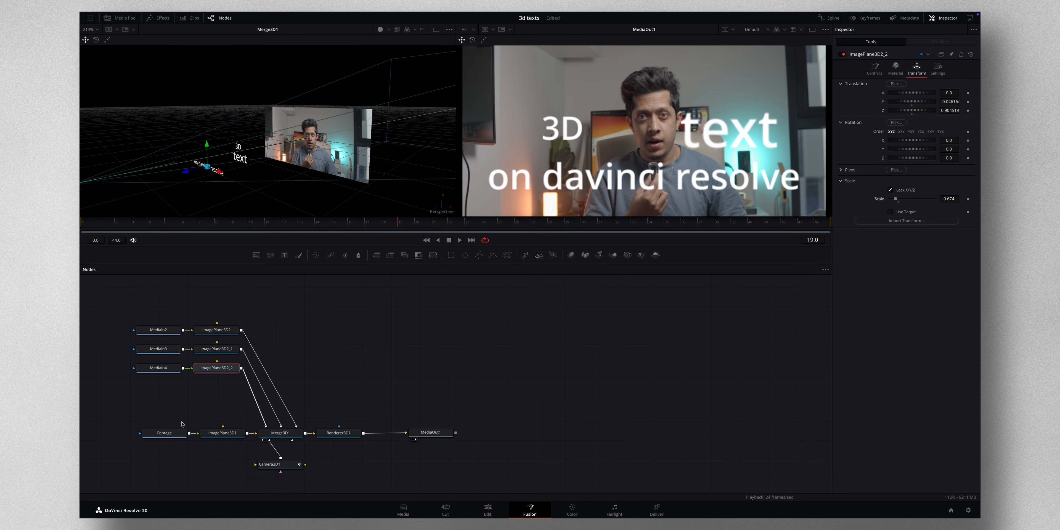
- Add a Gaussian Blur node directly after the Footage node
{"action": "left_click", "coordinate": [172, 435]}
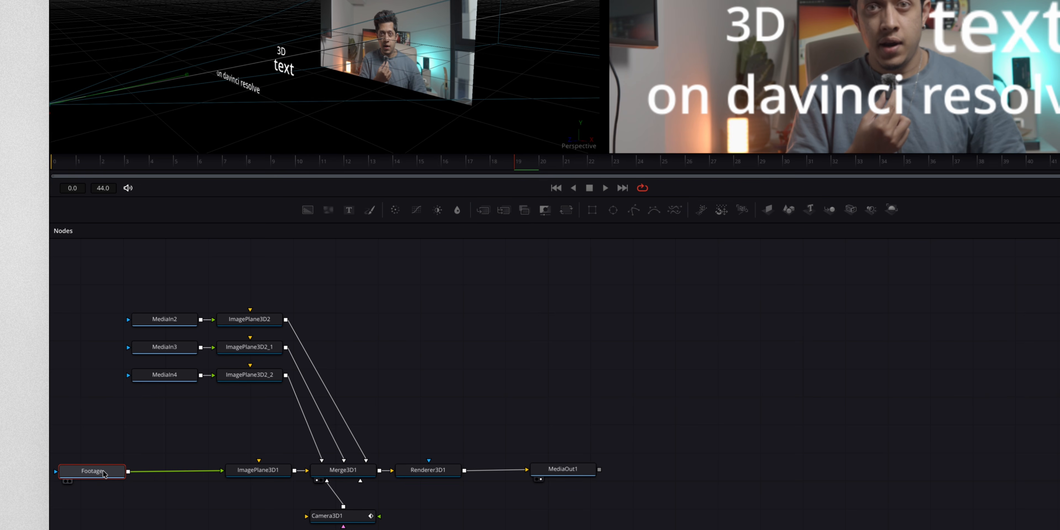
{"action": "key", "text": "shift+space"}
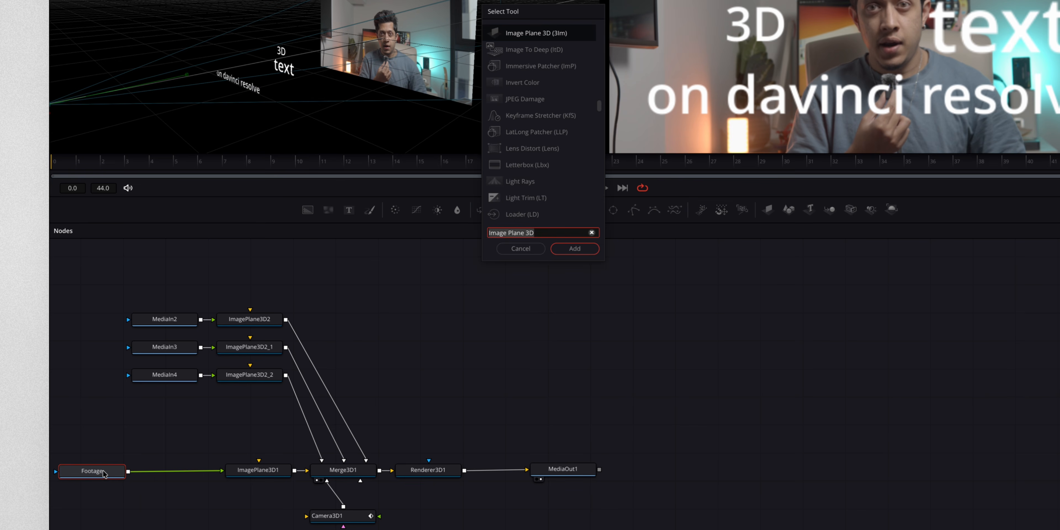
{"action": "type", "text": "gau"}
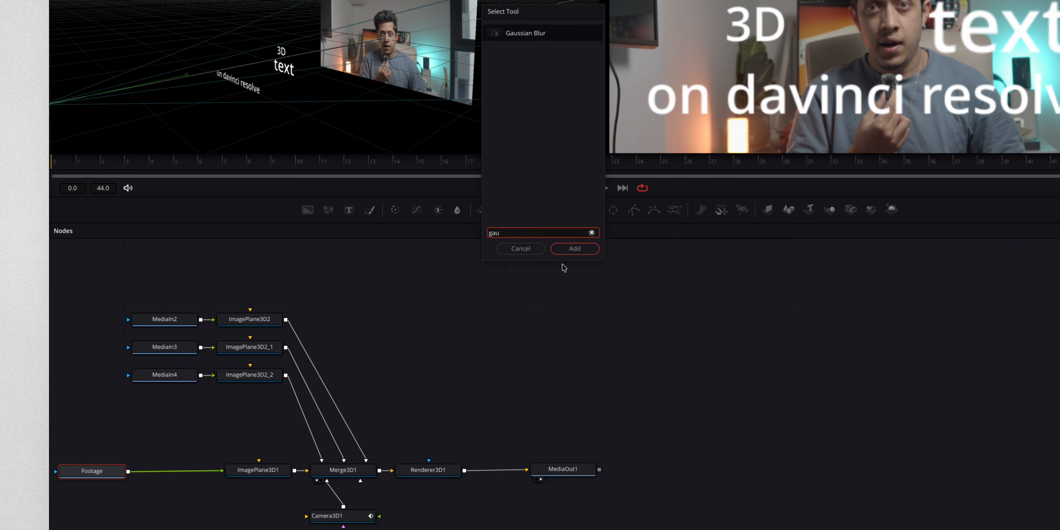
{"action": "left_click", "coordinate": [575, 248]}
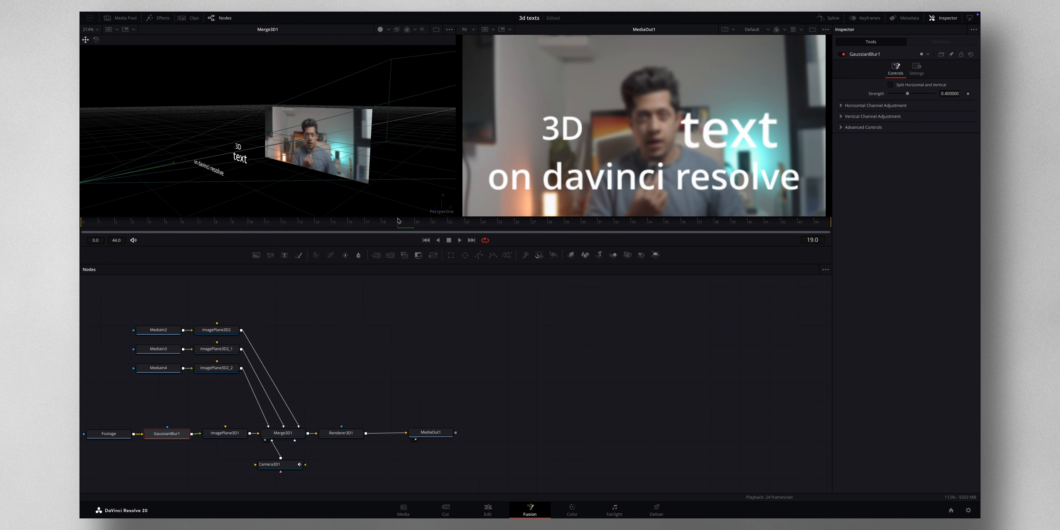
- At frame 0, set the Gaussian Blur strength to 0.0 and add a keyframe for it
{"action": "left_click_drag", "start_coordinate": [398, 223], "coordinate": [82, 223]}
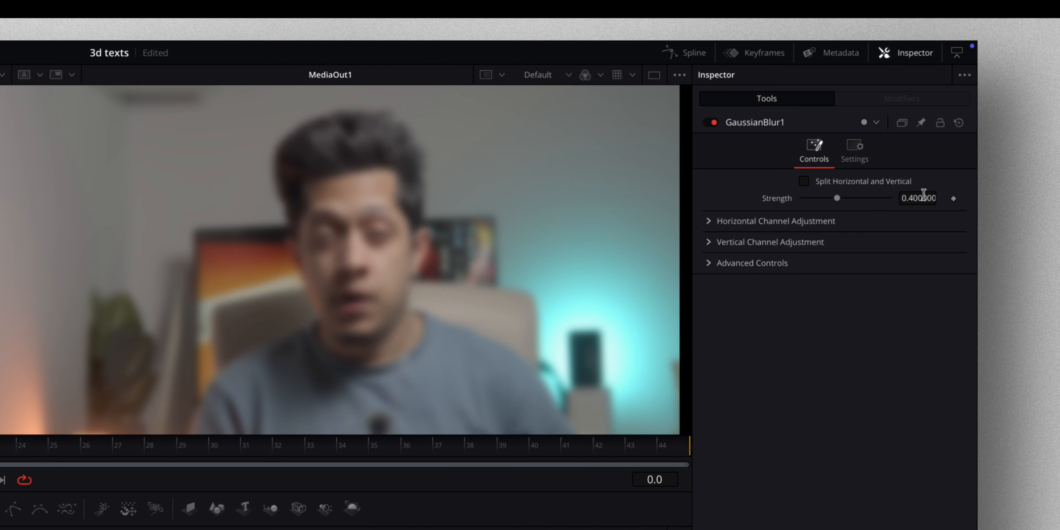
{"action": "left_click_drag", "start_coordinate": [837, 197], "coordinate": [748, 200]}
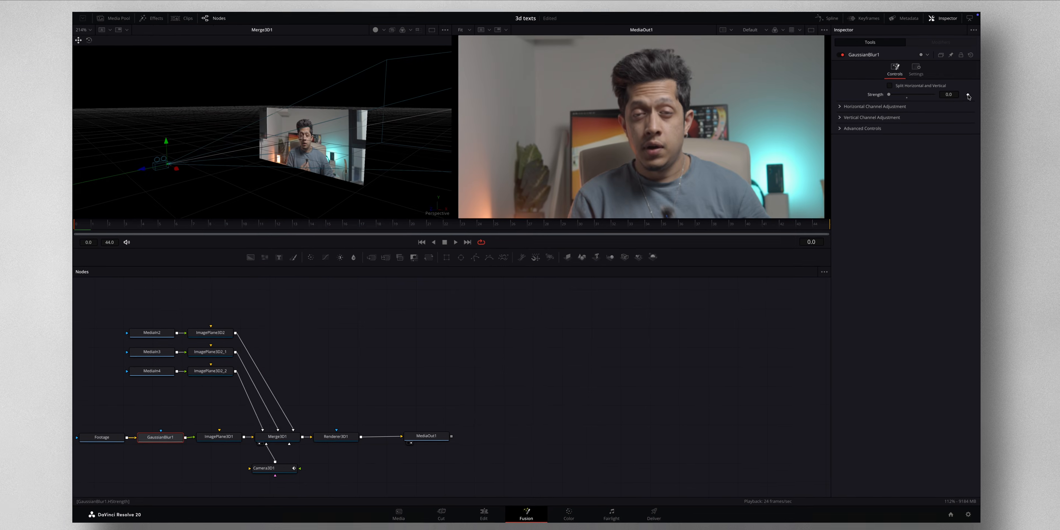
{"action": "left_click", "coordinate": [953, 199]}
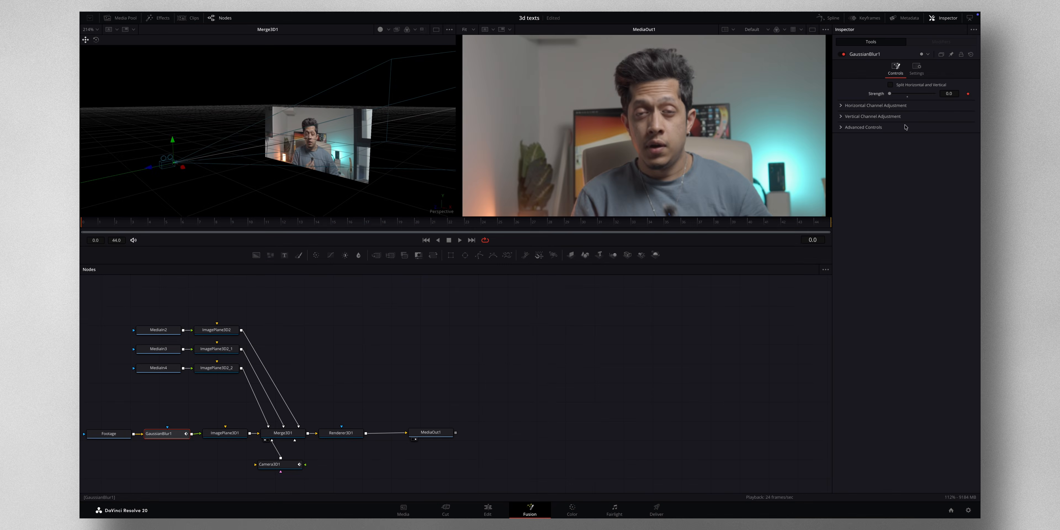
- At frame 25, keyframe the Gaussian Blur strength at 0.3 and scrub through the animation to check it
{"action": "left_click_drag", "start_coordinate": [297, 225], "coordinate": [500, 225]}
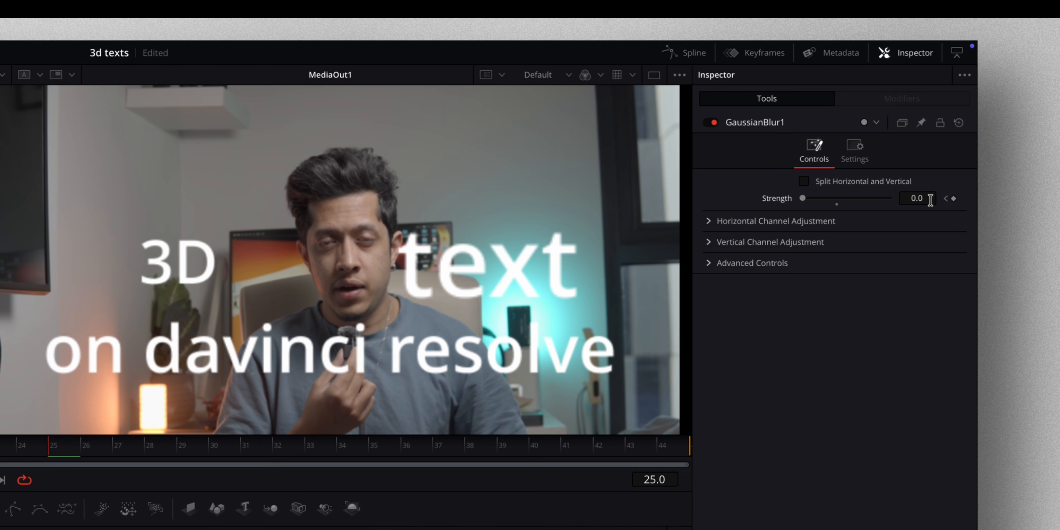
{"action": "type", "text": "0.3"}
{"action": "key", "text": "Return"}
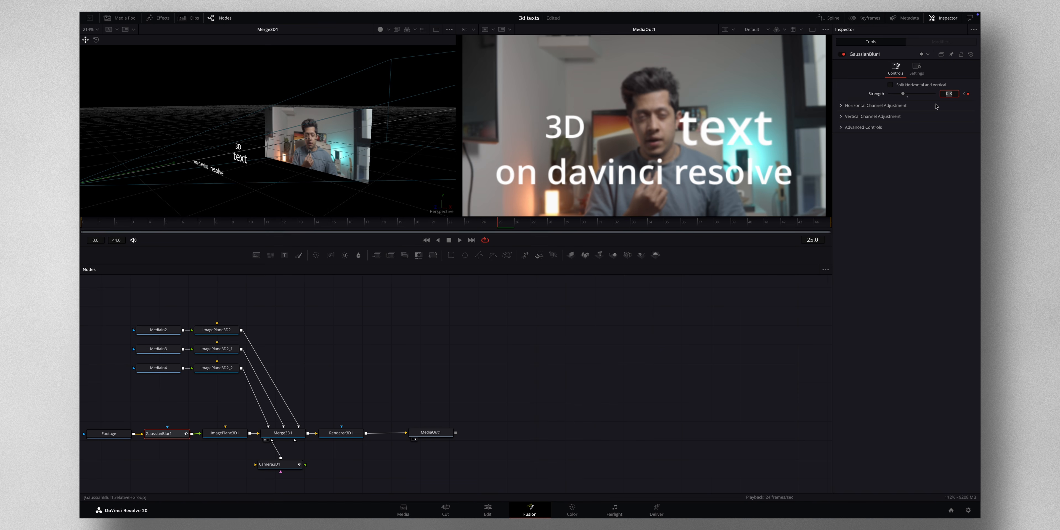
{"action": "left_click_drag", "start_coordinate": [449, 223], "coordinate": [365, 228]}
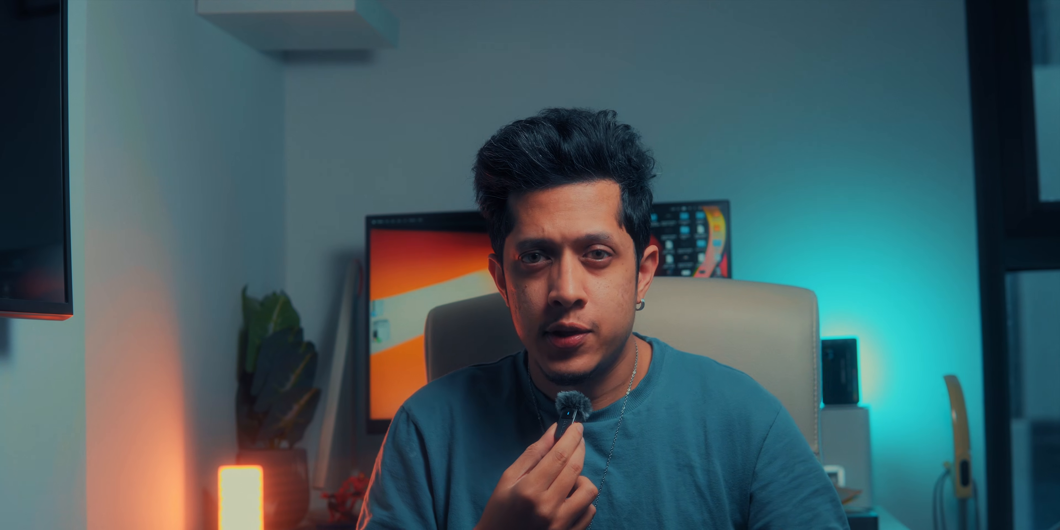